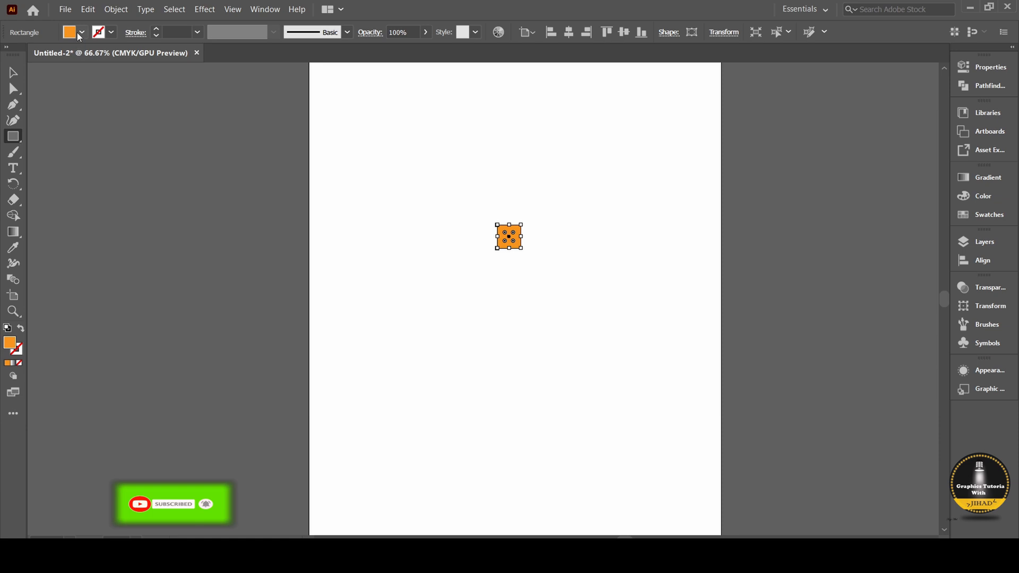
# Set the small square's fill colour to white (FFFFFF).
pyautogui.doubleClick(9, 343)
pyautogui.click(336, 192)
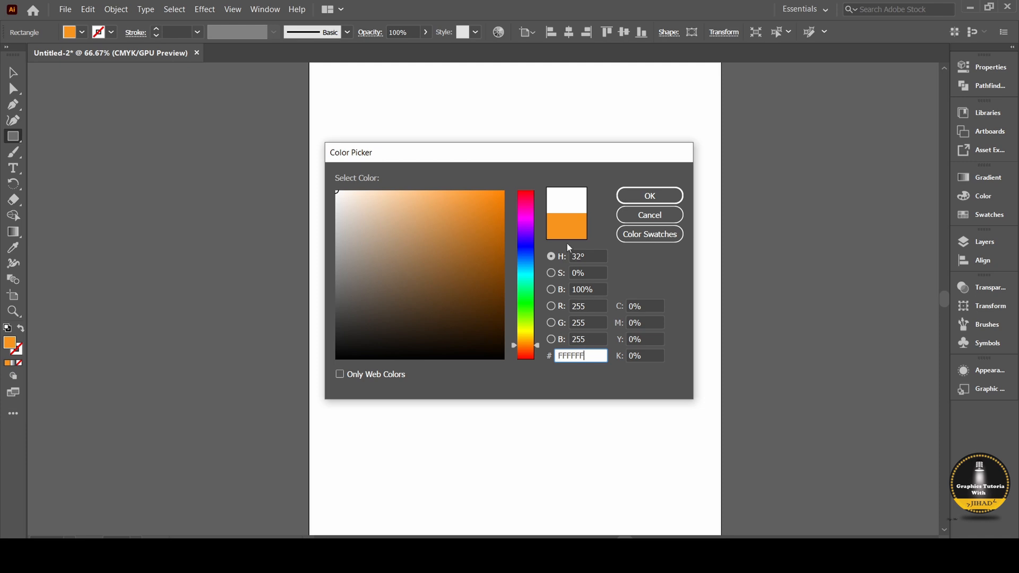
pyautogui.click(650, 196)
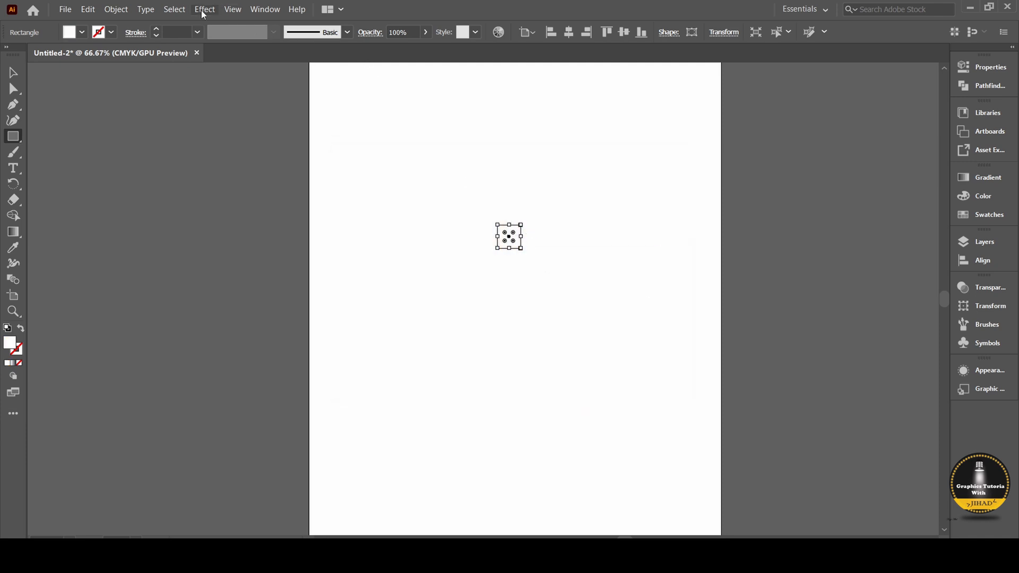
# Apply a 3D Extrude & Bevel effect to the white square with an extrude depth of 39 pt.
pyautogui.click(205, 10)
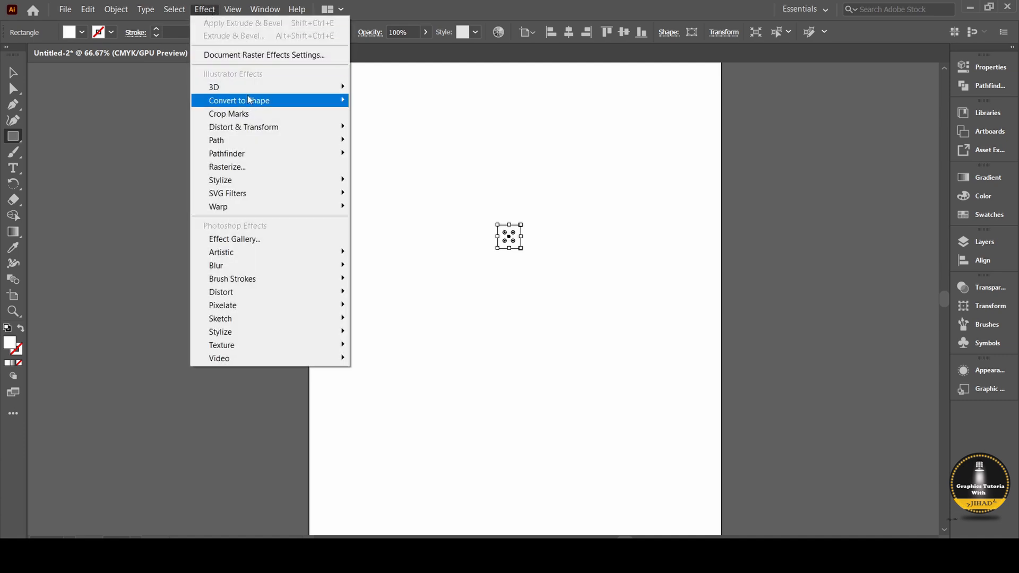
pyautogui.moveTo(255, 90)
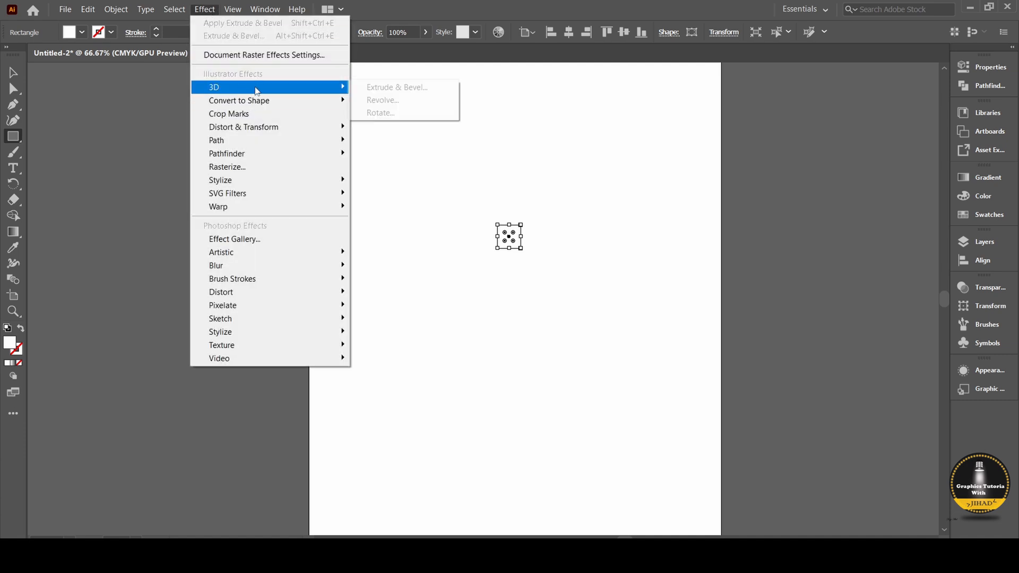
pyautogui.click(399, 88)
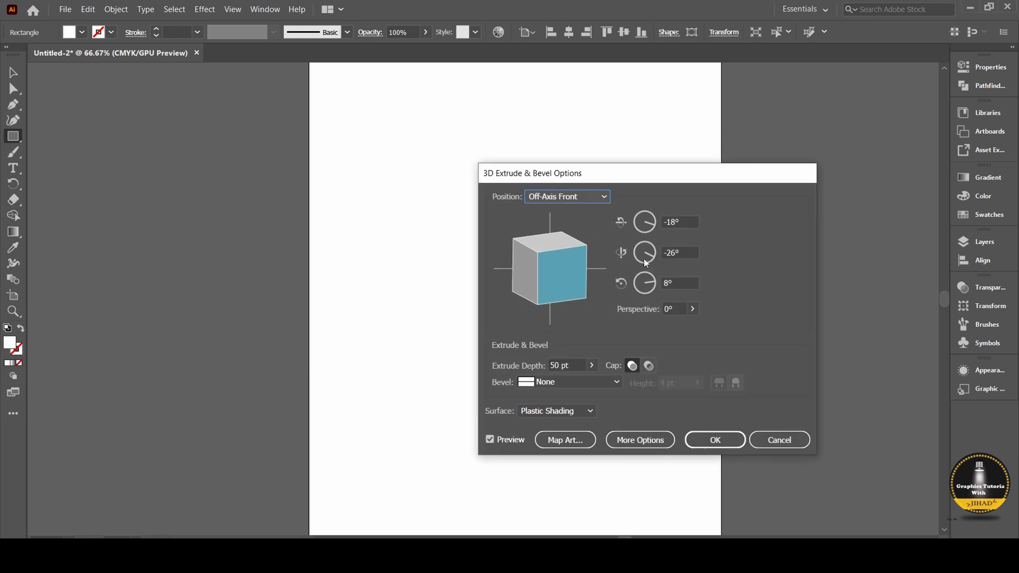
pyautogui.moveTo(639, 183); pyautogui.dragTo(725, 177)
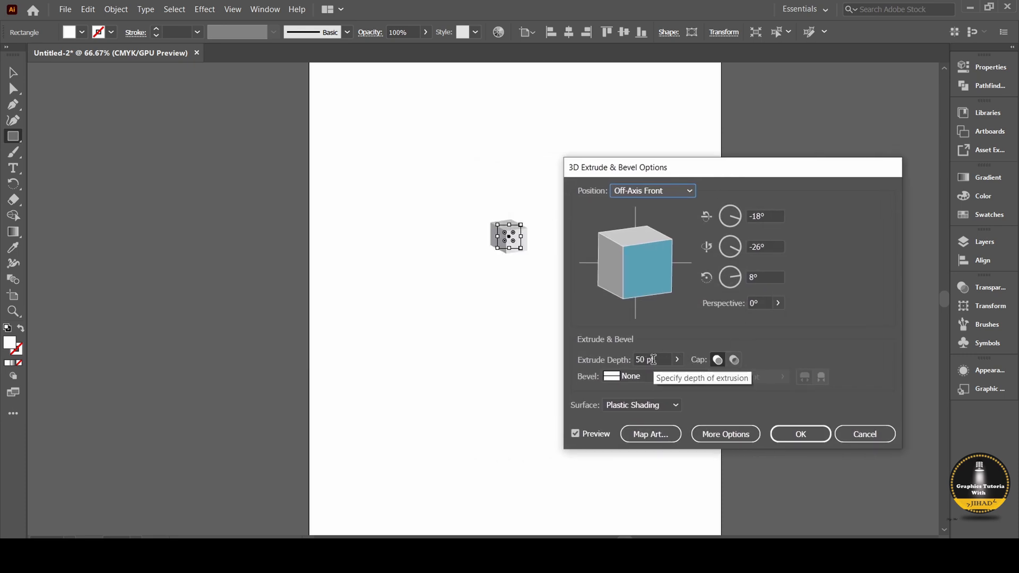
pyautogui.moveTo(654, 359); pyautogui.dragTo(644, 359)
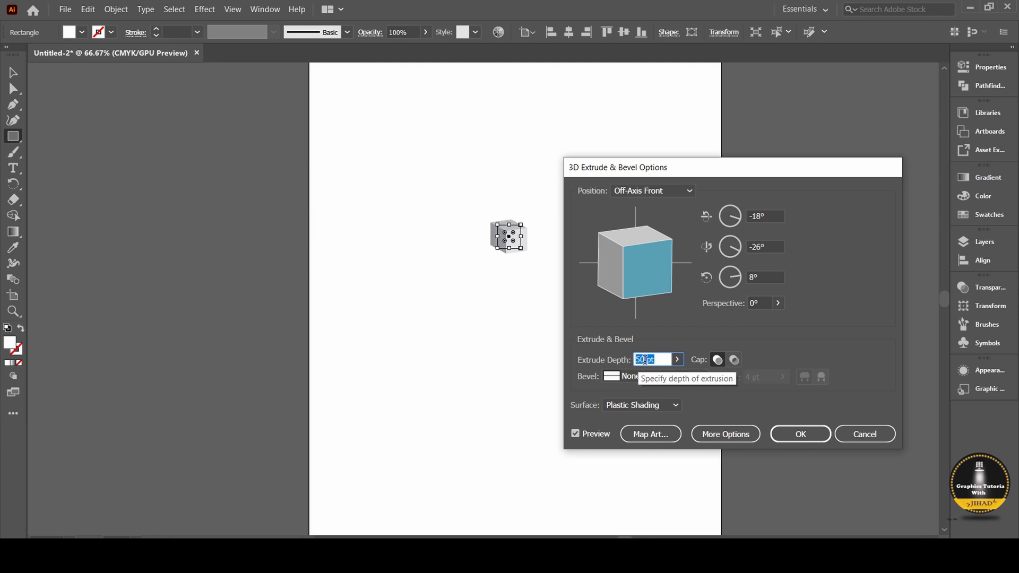
pyautogui.press('Down')
pyautogui.press('Down')
pyautogui.press('Down')
pyautogui.press('Down')
pyautogui.press('Down')
pyautogui.press('Down')
pyautogui.press('Down')
pyautogui.press('Down')
pyautogui.press('Down')
pyautogui.press('Down')
pyautogui.press('Down')
pyautogui.press('Up')
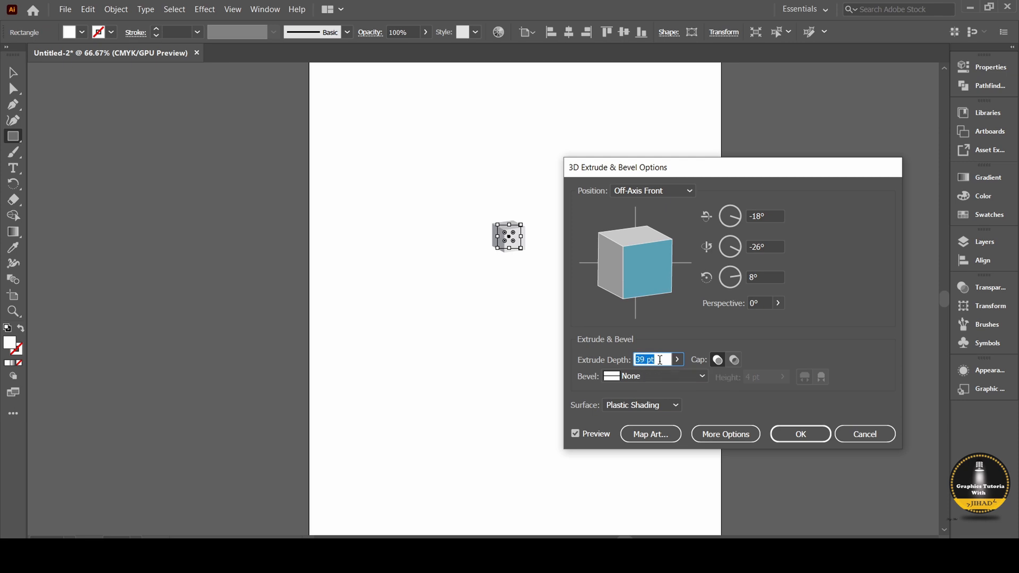
# Give the extrusion a Tall-Round bevel with a height of 3 pt.
pyautogui.click(701, 377)
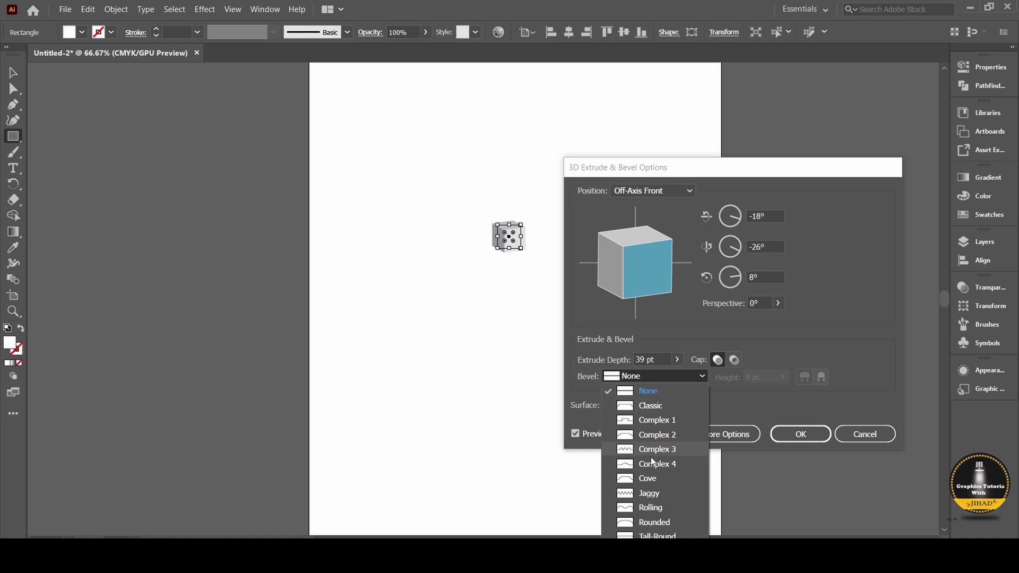
pyautogui.click(641, 535)
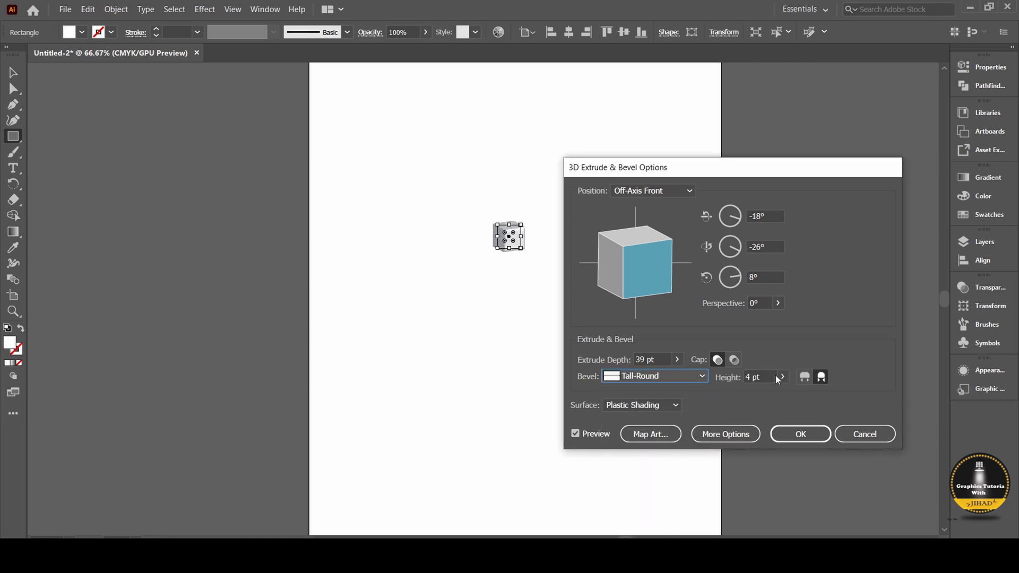
pyautogui.click(774, 377)
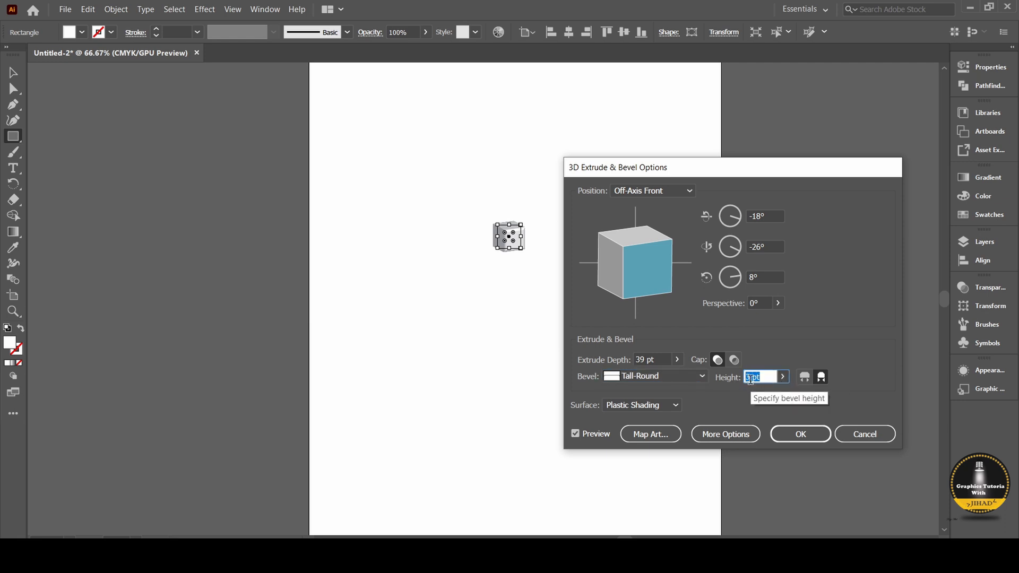
pyautogui.press('Down')
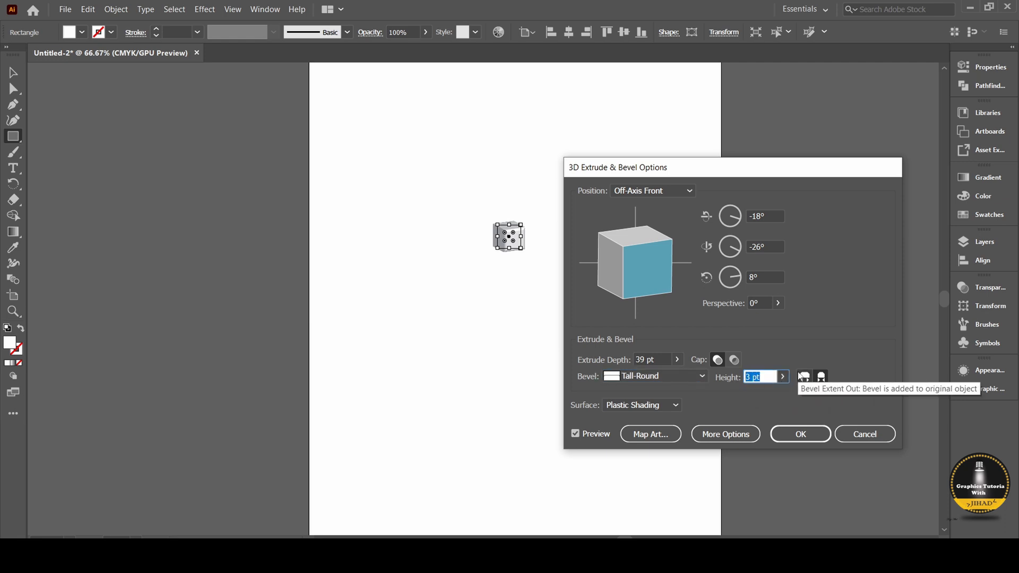
# Set the cube's rotation around the Z axis to 20° and apply the 3D effect.
pyautogui.click(762, 276)
pyautogui.moveTo(762, 277); pyautogui.dragTo(744, 283)
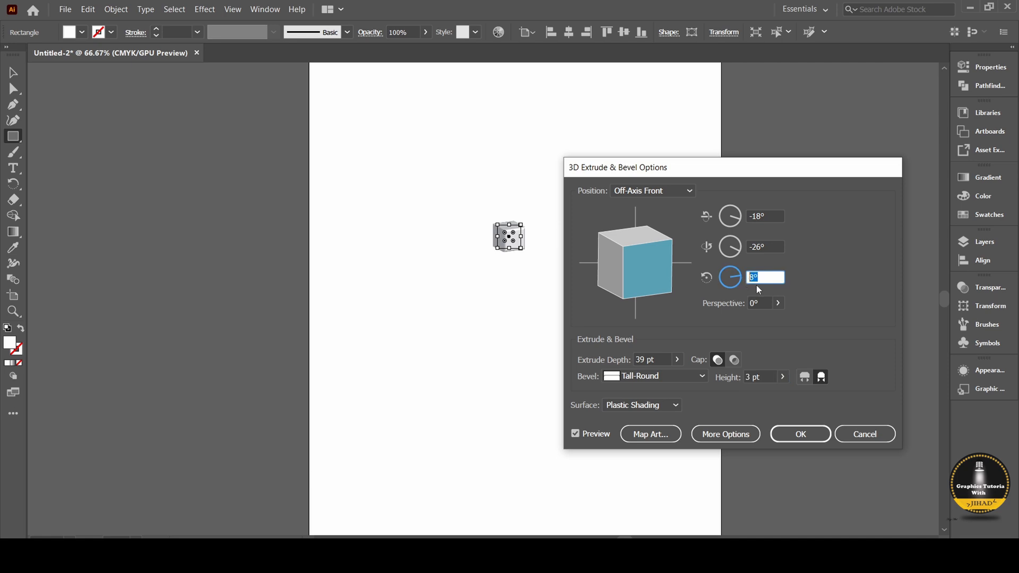
pyautogui.press('Up')
pyautogui.press('Up')
pyautogui.press('Up')
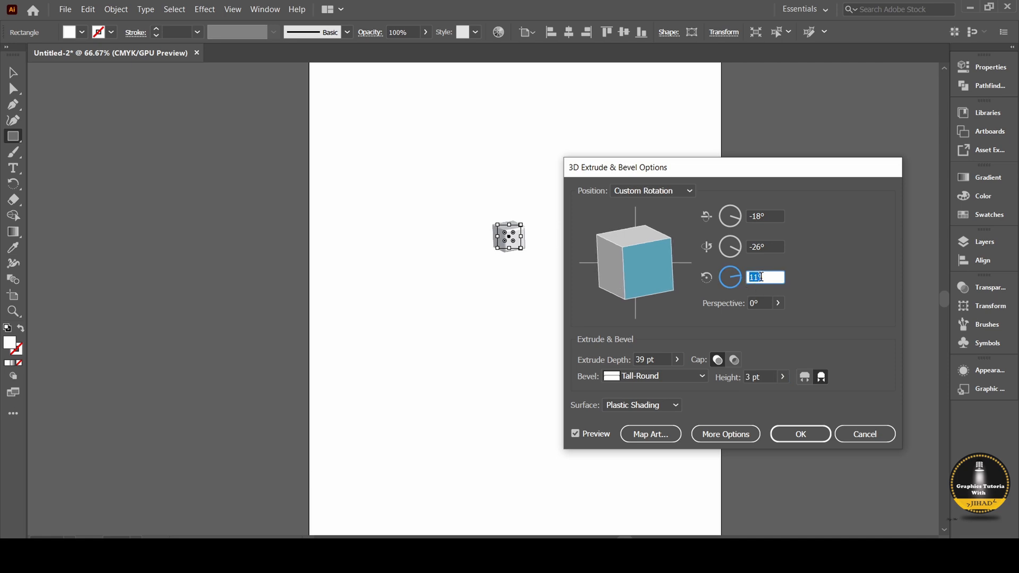
pyautogui.press('Up')
pyautogui.press('Up')
pyautogui.press('Up')
pyautogui.press('Up')
pyautogui.press('Up')
pyautogui.press('Up')
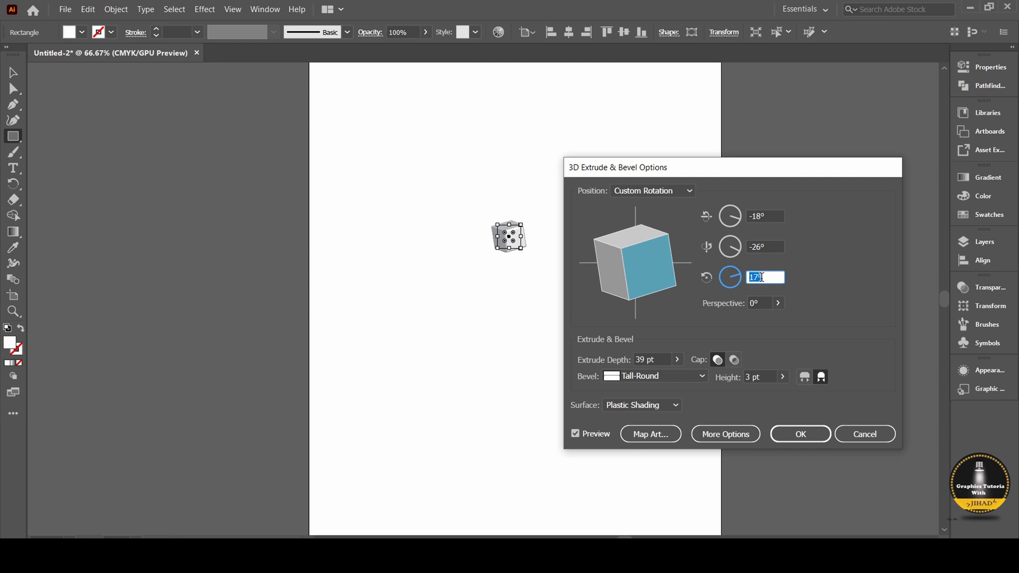
pyautogui.press('Up')
pyautogui.press('Up')
pyautogui.press('Up')
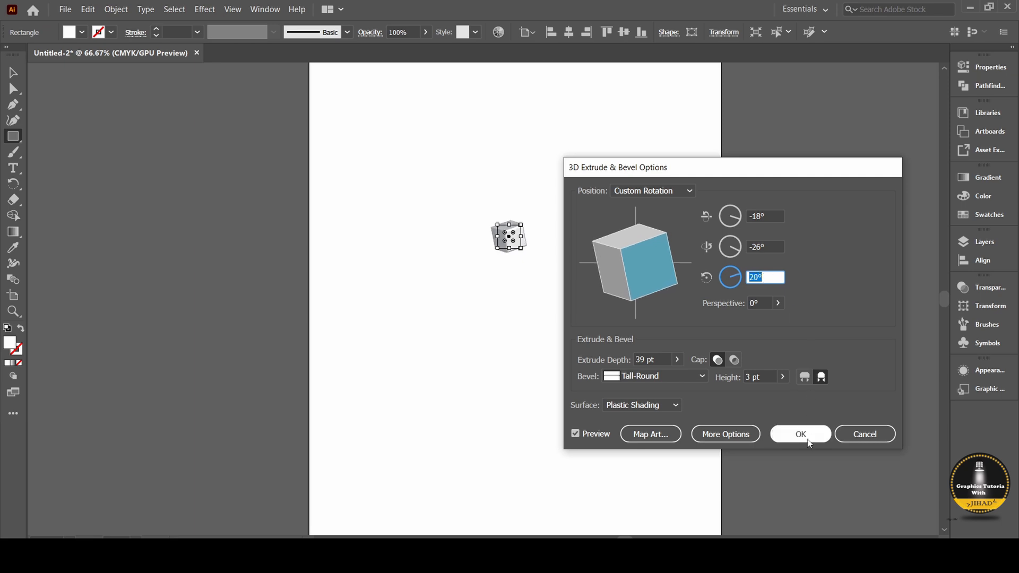
pyautogui.click(794, 433)
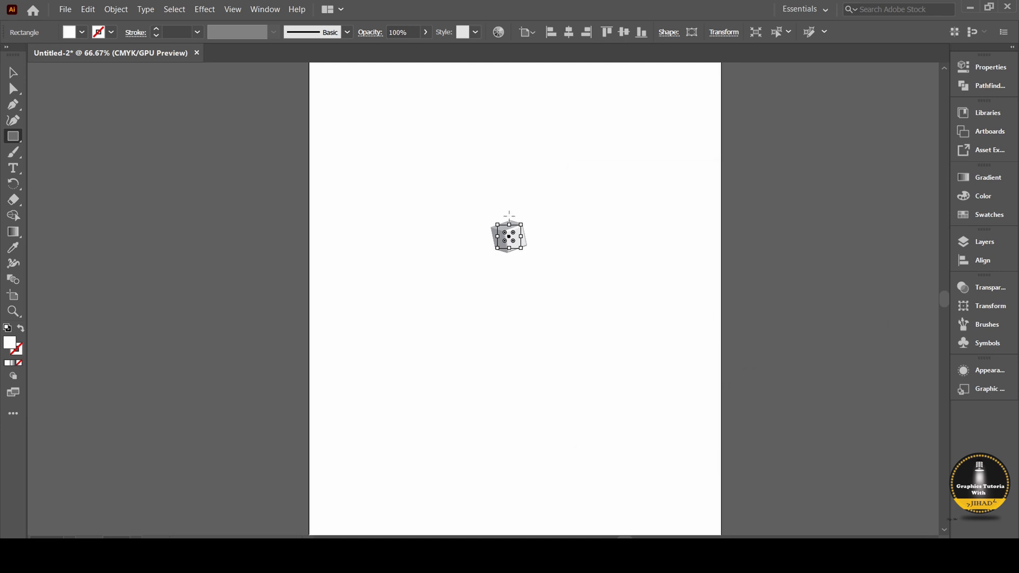
# Duplicate the cube and place the copy directly against its lower-left side, leaving a narrow gap.
pyautogui.click(13, 74)
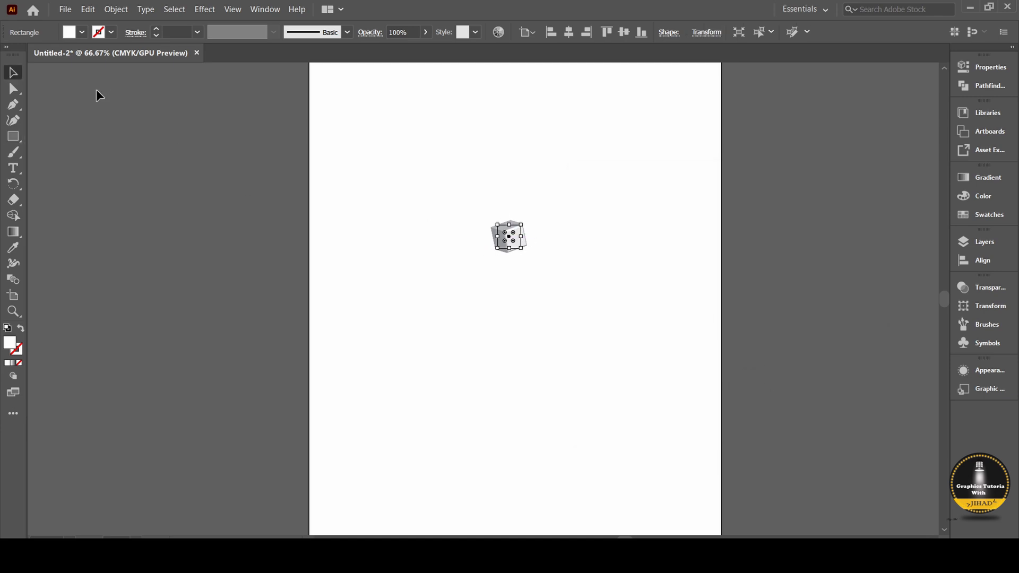
pyautogui.click(545, 218)
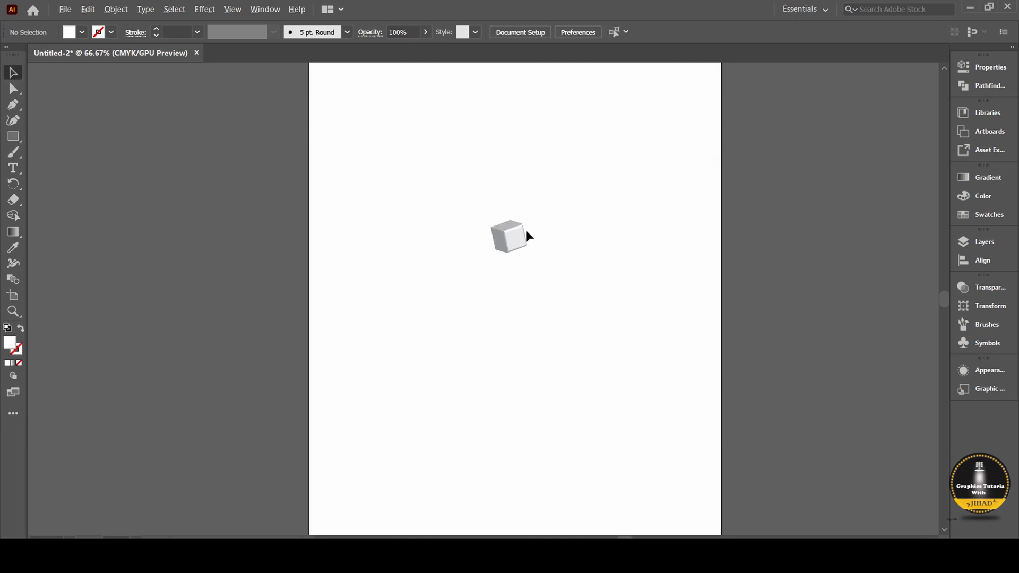
pyautogui.scroll(3, 526, 231)
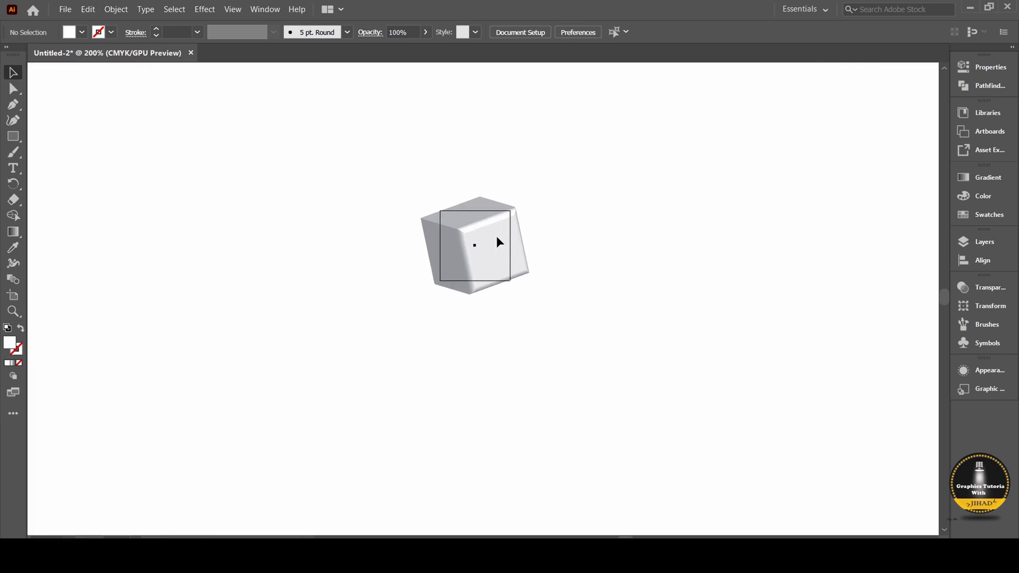
pyautogui.moveTo(497, 237); pyautogui.dragTo(435, 259)
pyautogui.click(431, 259)
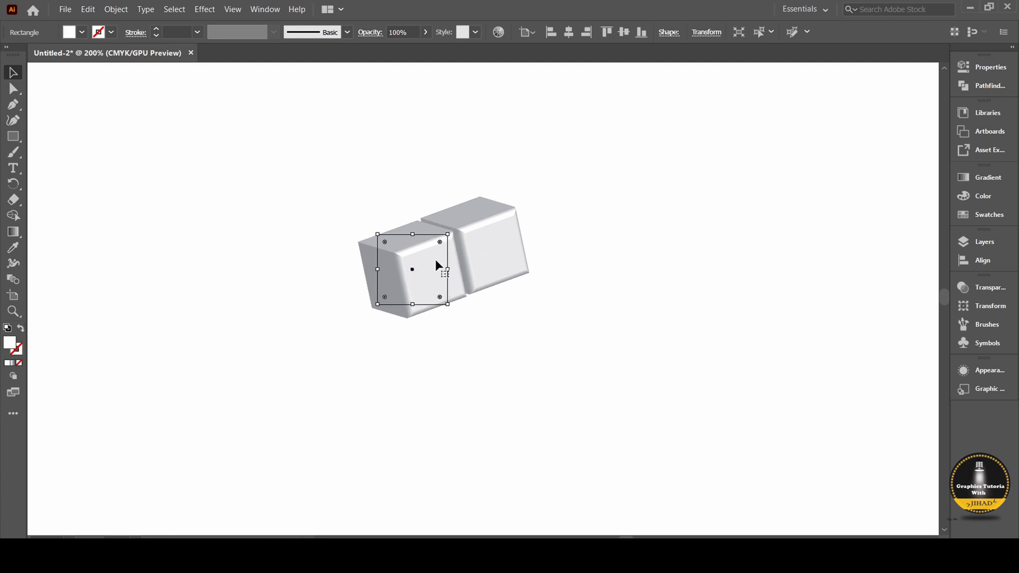
pyautogui.click(549, 290)
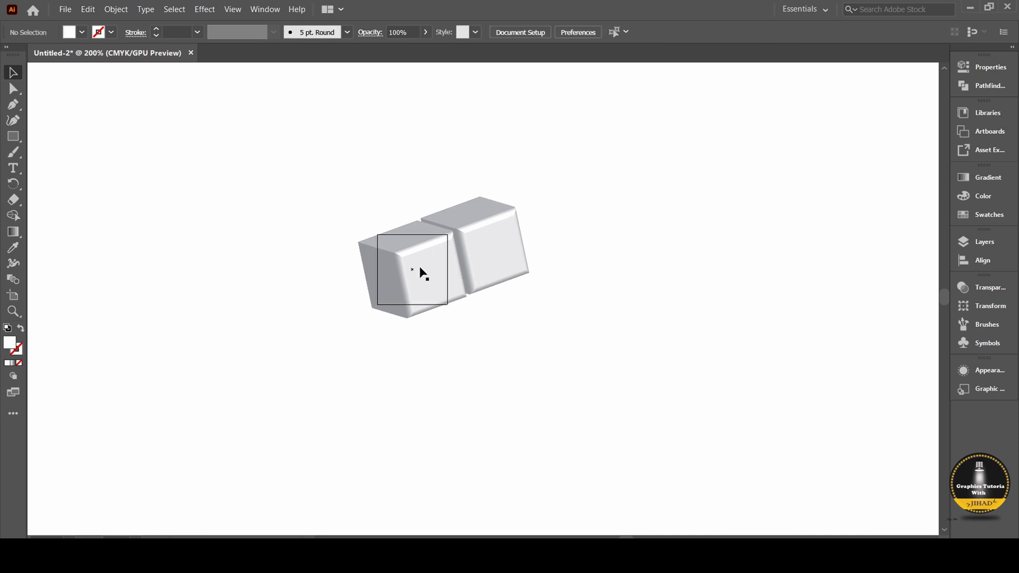
# Duplicate the lower-left cube once more along the same slant and fine-tune its spacing to complete a row of three.
pyautogui.moveTo(423, 273); pyautogui.dragTo(358, 288)
pyautogui.scroll(4, 359, 288)
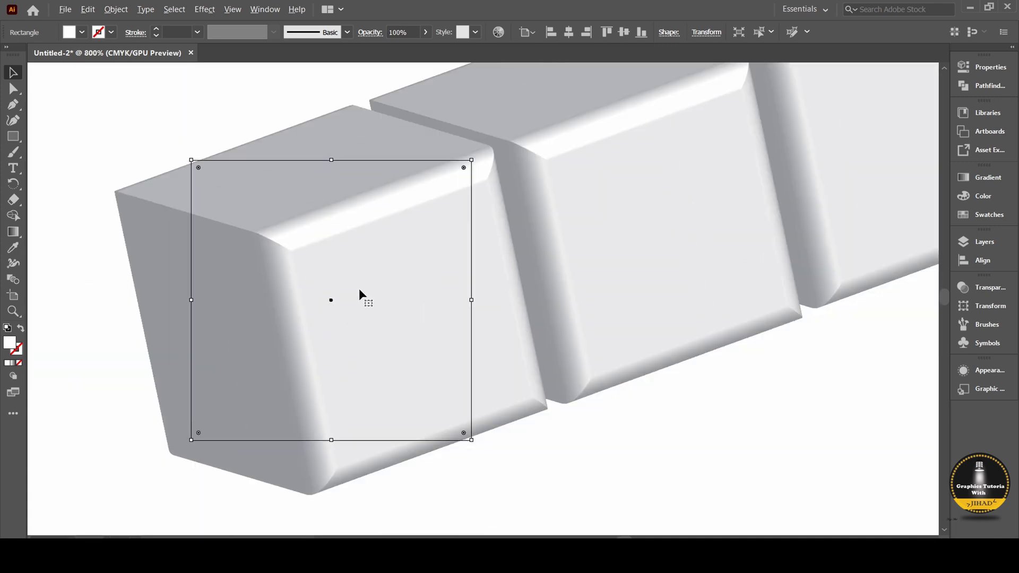
pyautogui.moveTo(361, 289); pyautogui.dragTo(363, 293)
pyautogui.scroll(-4, 460, 286)
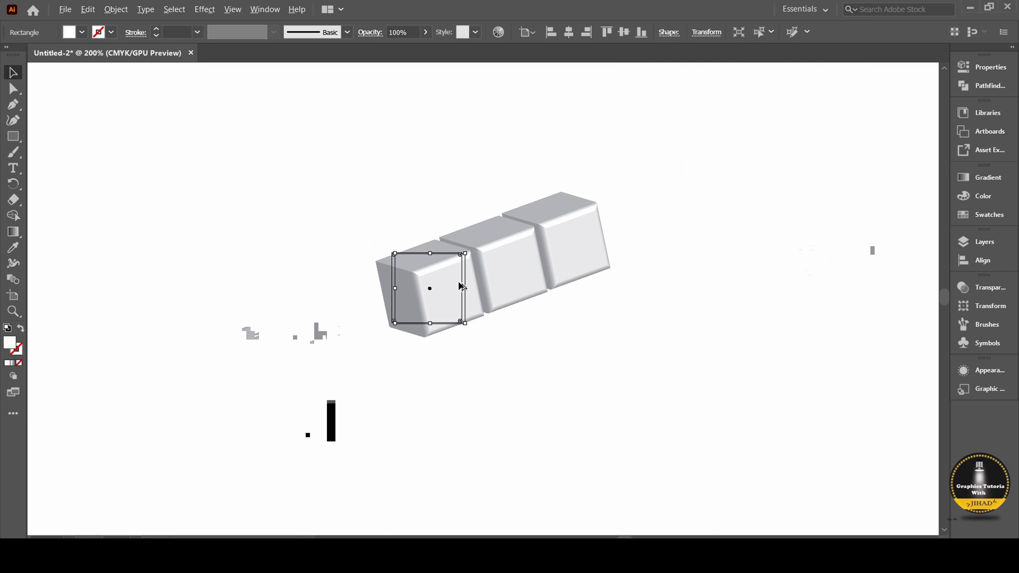
pyautogui.click(538, 342)
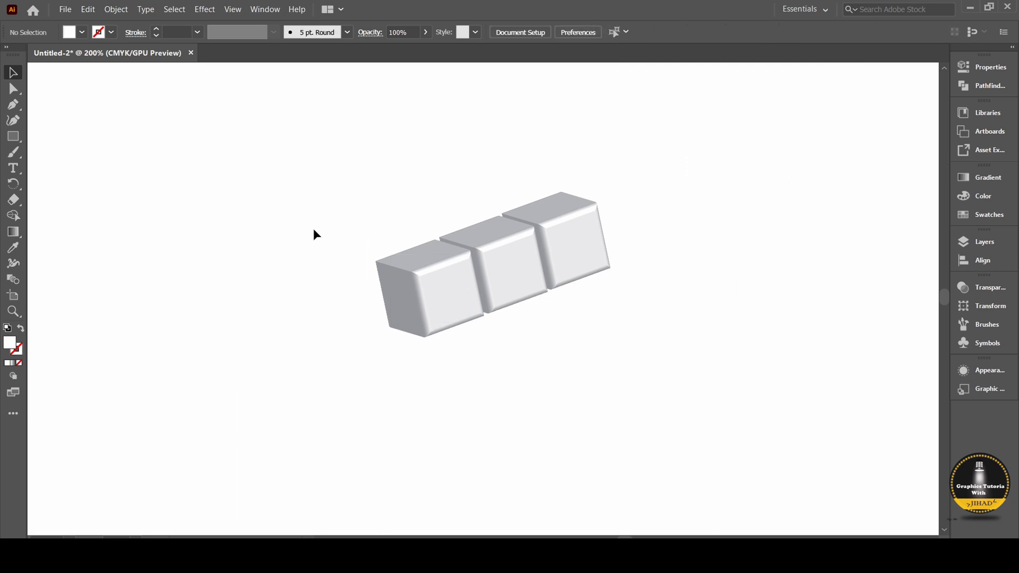
# Move the row of three cubes slightly down and duplicate it directly above as a second row.
pyautogui.moveTo(313, 177); pyautogui.dragTo(647, 330)
pyautogui.moveTo(499, 261); pyautogui.dragTo(504, 309)
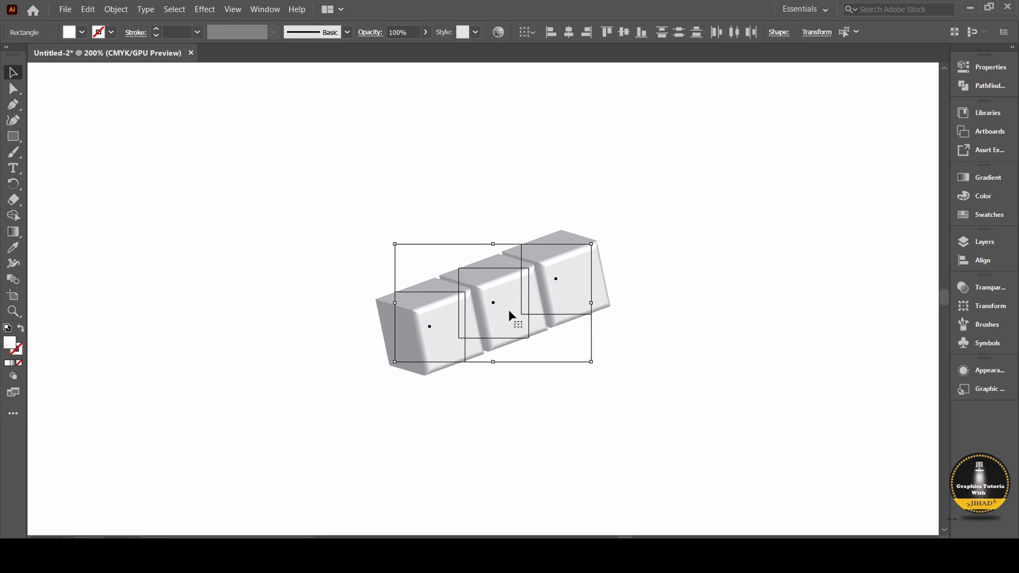
pyautogui.moveTo(508, 310); pyautogui.dragTo(492, 240)
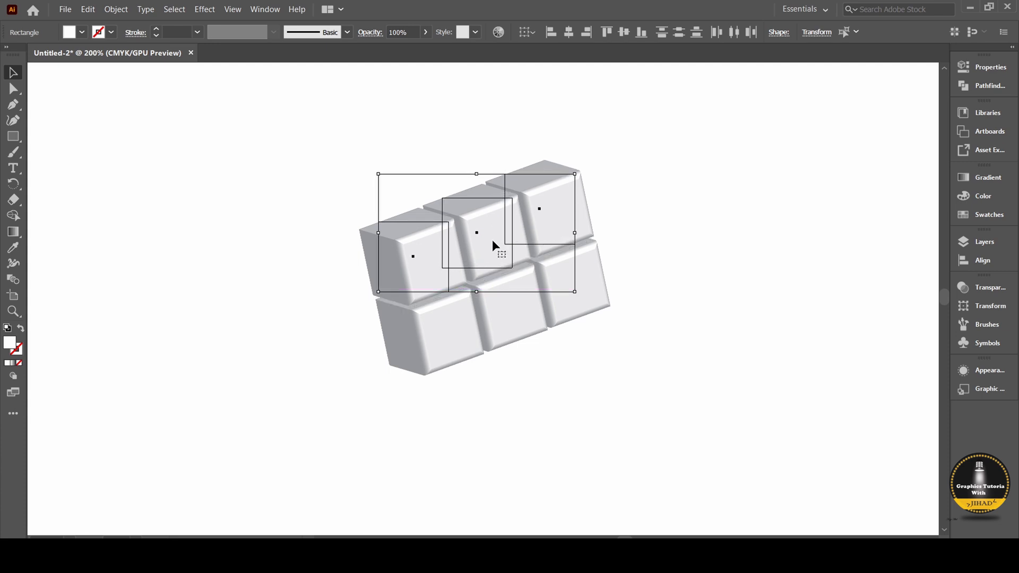
pyautogui.click(659, 235)
# Duplicate the upper row of three cubes above itself to form a three-by-three wall.
pyautogui.moveTo(335, 206); pyautogui.dragTo(517, 235)
pyautogui.click(640, 184)
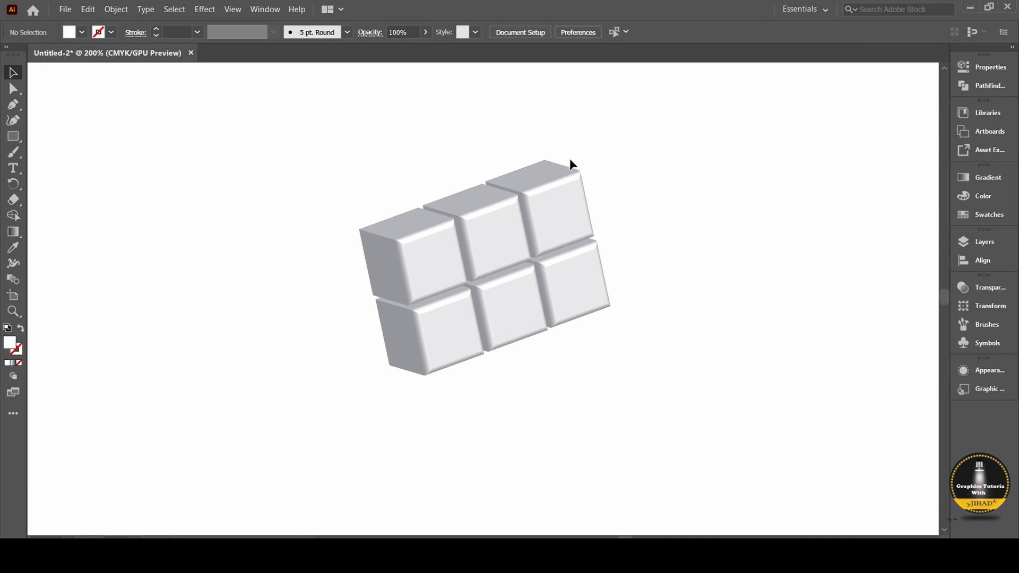
pyautogui.moveTo(568, 158); pyautogui.dragTo(382, 246)
pyautogui.click(729, 198)
pyautogui.moveTo(592, 148); pyautogui.dragTo(431, 236)
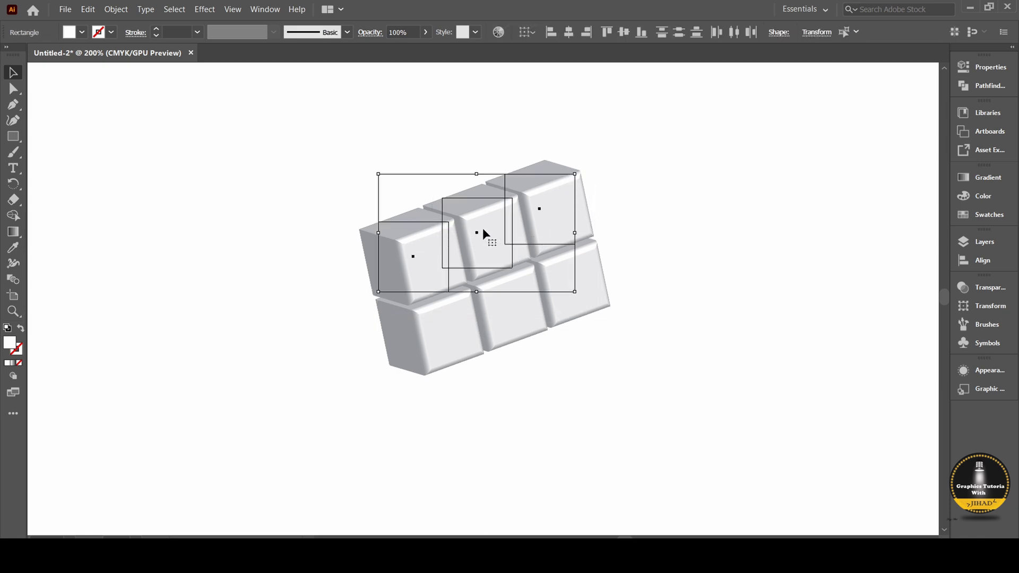
pyautogui.moveTo(492, 229); pyautogui.dragTo(474, 156)
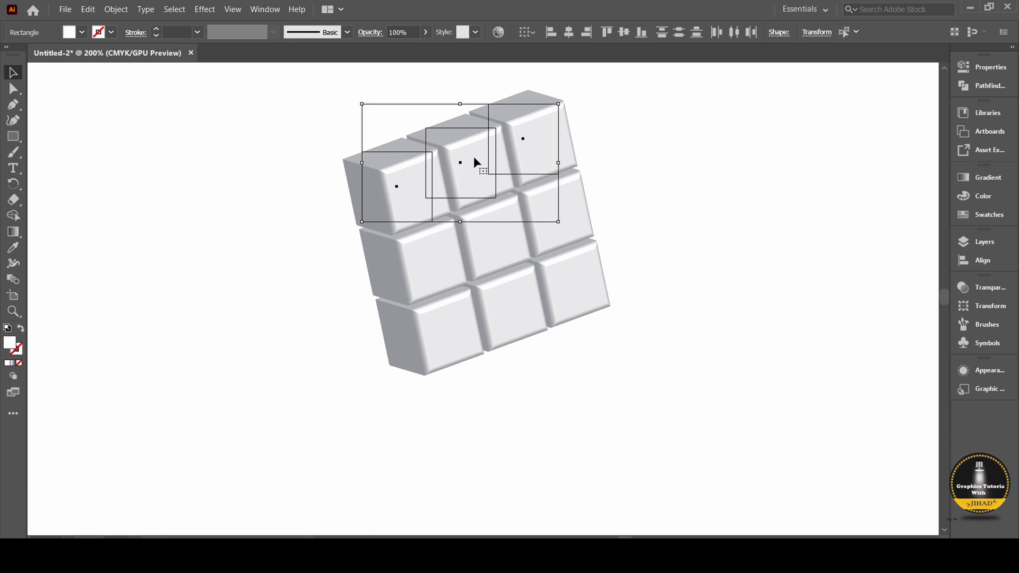
pyautogui.click(640, 193)
pyautogui.keyDown('alt'); pyautogui.scroll(-3, 639, 188); pyautogui.keyUp('alt')
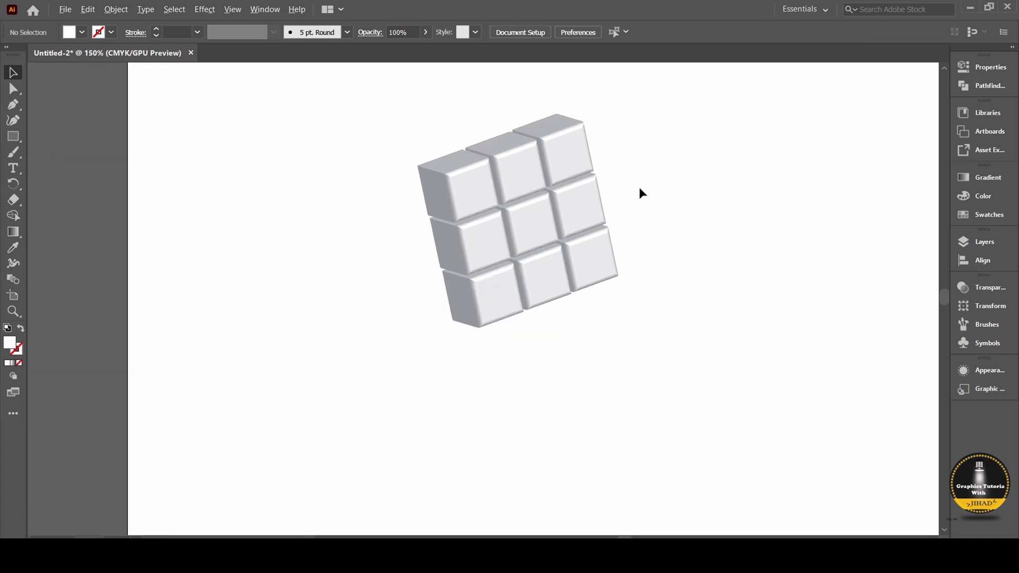
# Duplicate all nine cubes and offset the copy to the lower right as a second layer in front.
pyautogui.scroll(1, 638, 188)
pyautogui.moveTo(514, 169); pyautogui.dragTo(670, 328)
pyautogui.moveTo(577, 238); pyautogui.dragTo(570, 216)
pyautogui.hotkey('ctrl', '=')
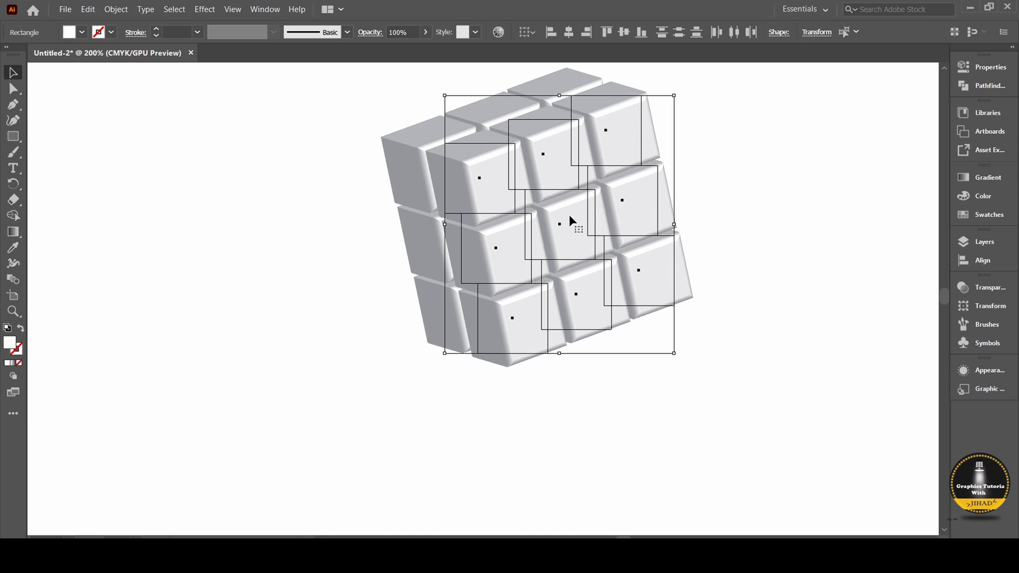
# Duplicate the front layer of nine cubes toward the lower right to complete the three-layer cube, and deselect it.
pyautogui.press('space')
pyautogui.moveTo(780, 273); pyautogui.dragTo(723, 300)
pyautogui.moveTo(518, 243); pyautogui.dragTo(559, 259)
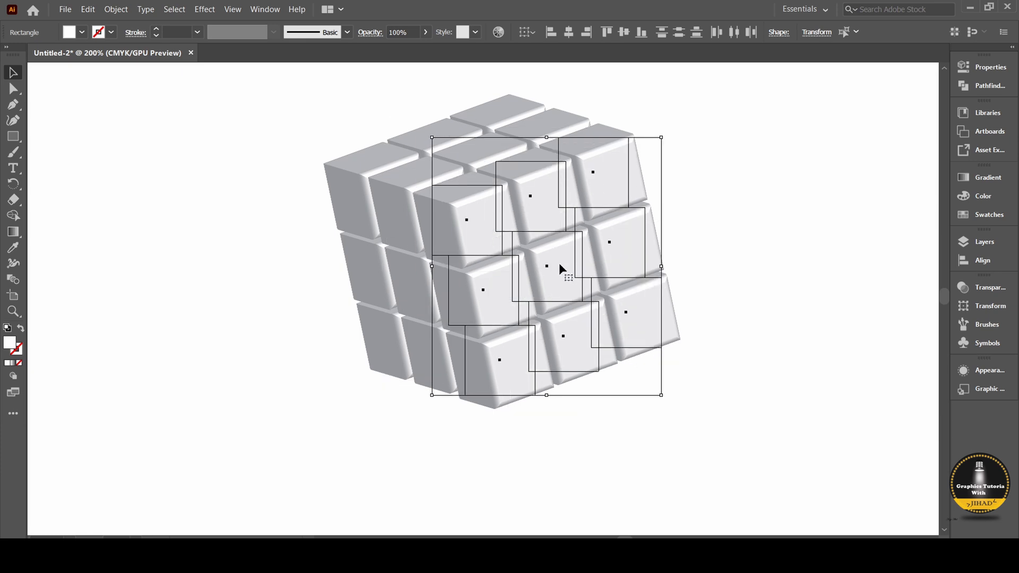
pyautogui.click(744, 241)
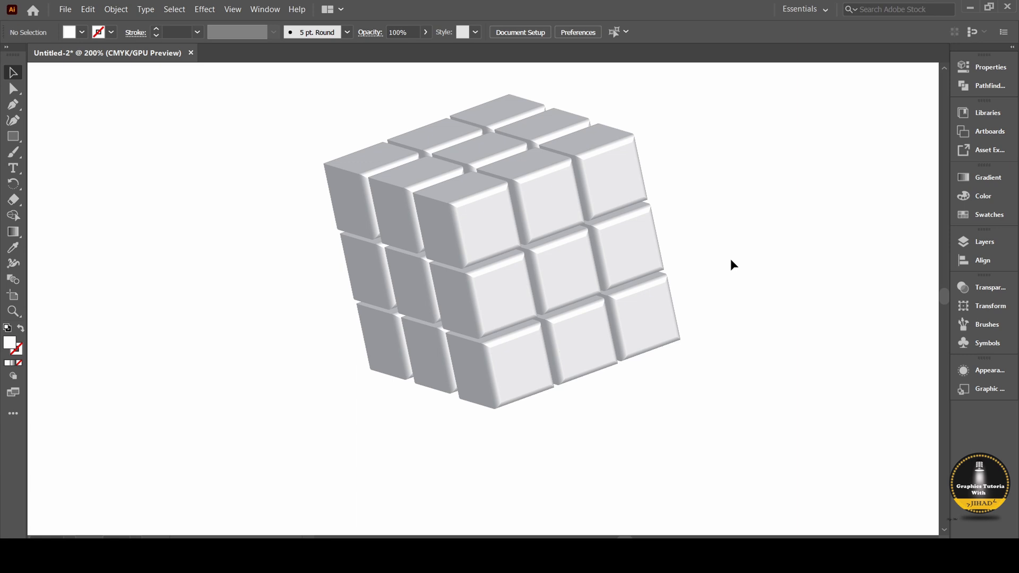
pyautogui.scroll(-3, 730, 259)
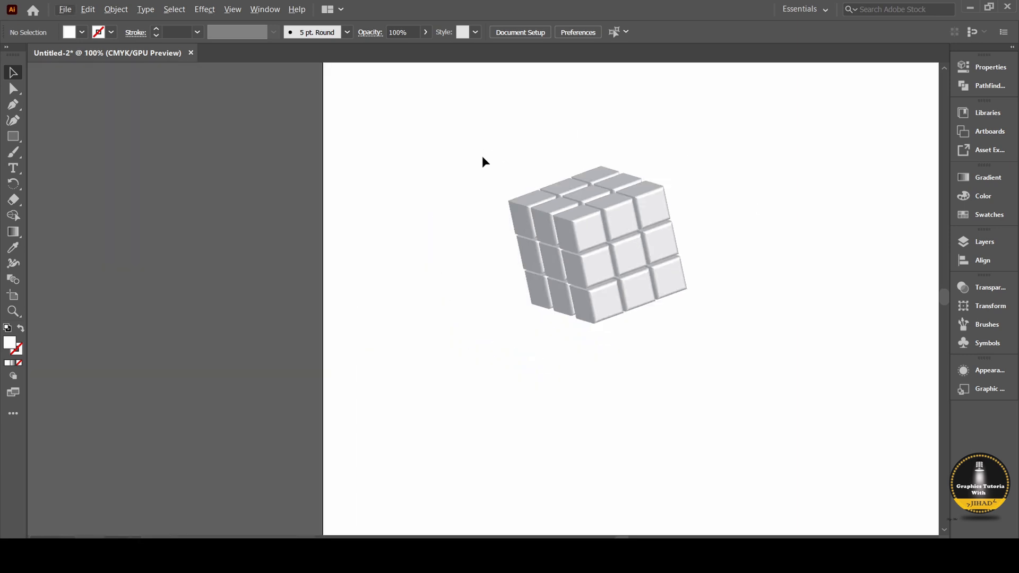
# Select all the cubes of the block, move them together to the right on the artboard, and deselect them.
pyautogui.moveTo(482, 157); pyautogui.dragTo(680, 321)
pyautogui.moveTo(625, 258); pyautogui.dragTo(725, 247)
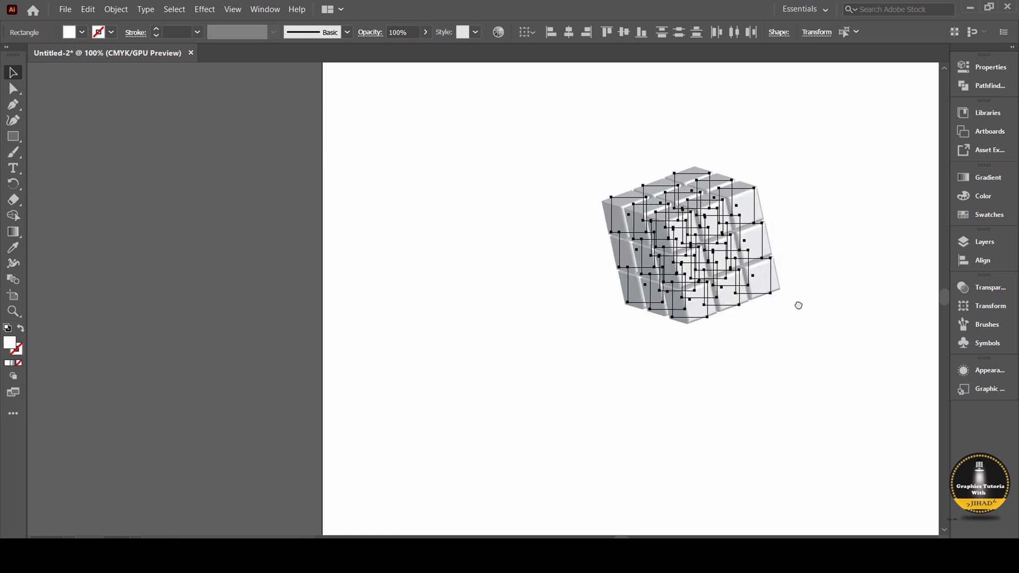
pyautogui.moveTo(798, 306); pyautogui.dragTo(638, 391)
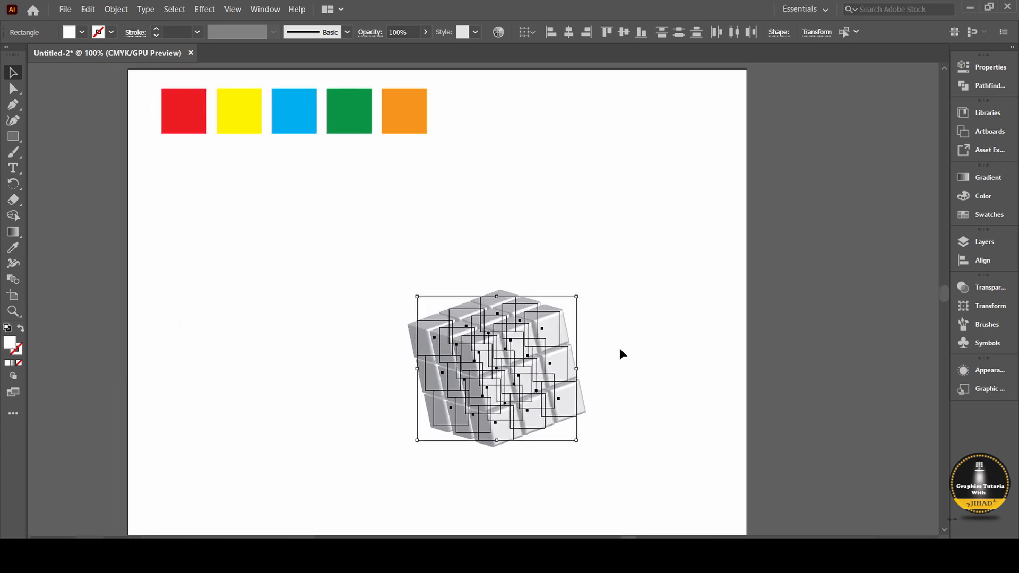
pyautogui.click(362, 355)
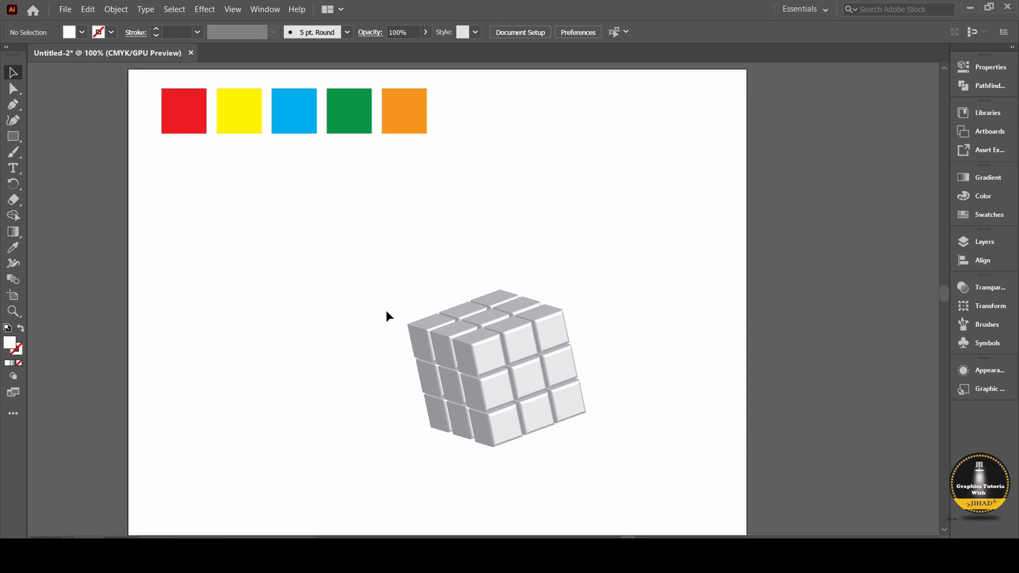
# With the Eyedropper, colour the front face's lower-right cube red and its lower-left cube blue from the sample squares.
pyautogui.click(16, 249)
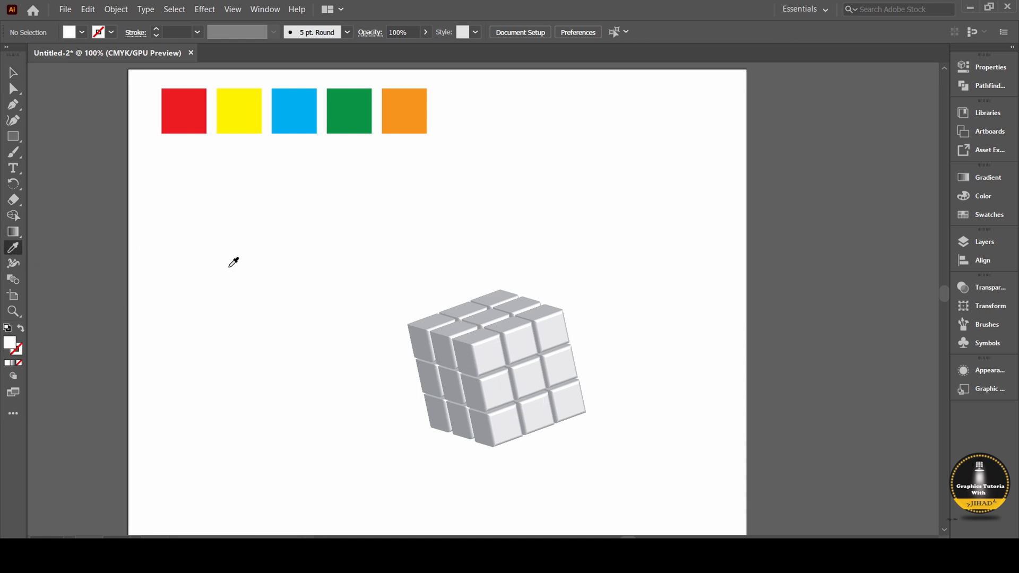
pyautogui.keyDown('ctrl'); pyautogui.click(562, 401); pyautogui.keyUp('ctrl')
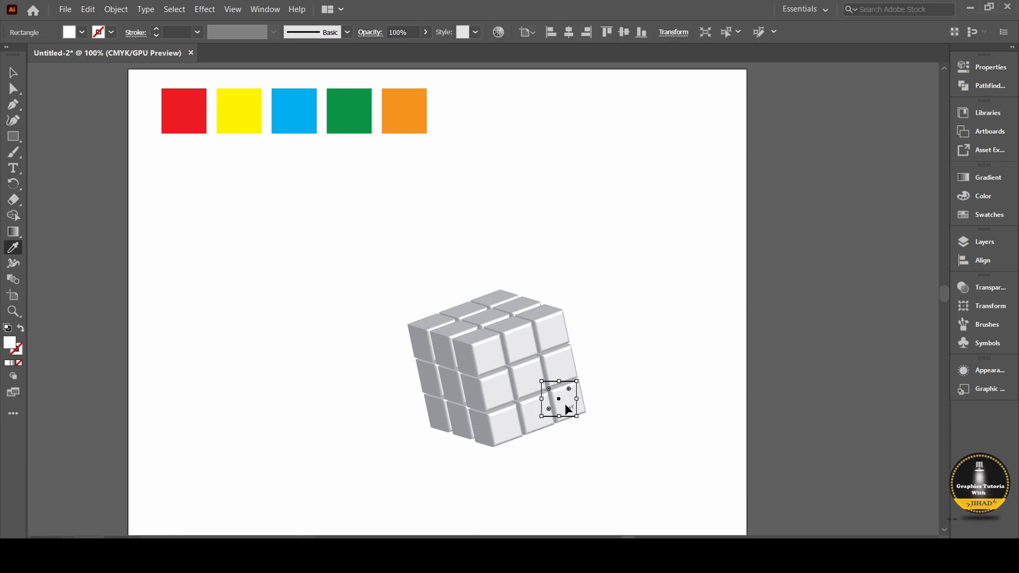
pyautogui.click(186, 117)
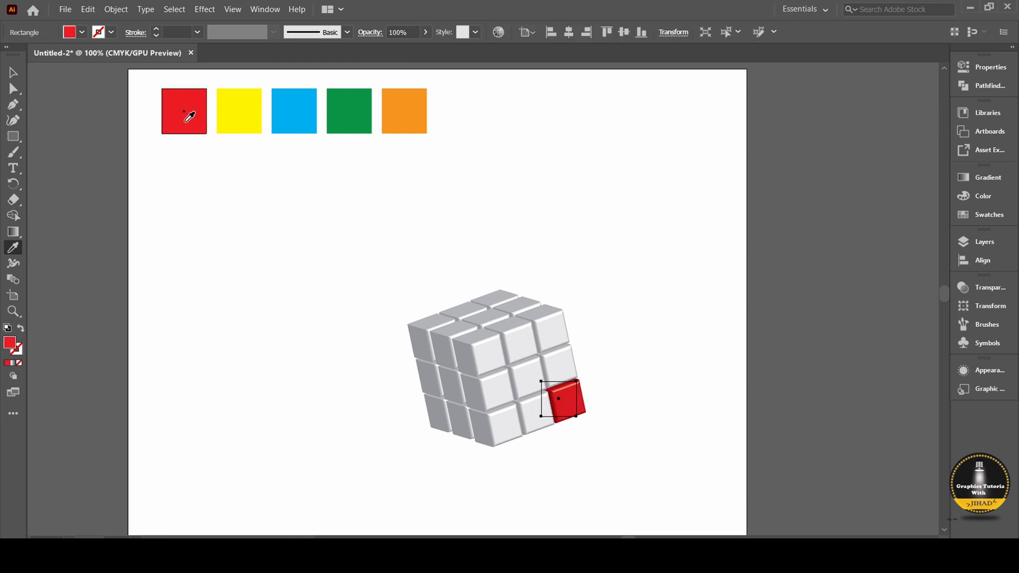
pyautogui.moveTo(572, 411); pyautogui.dragTo(542, 423)
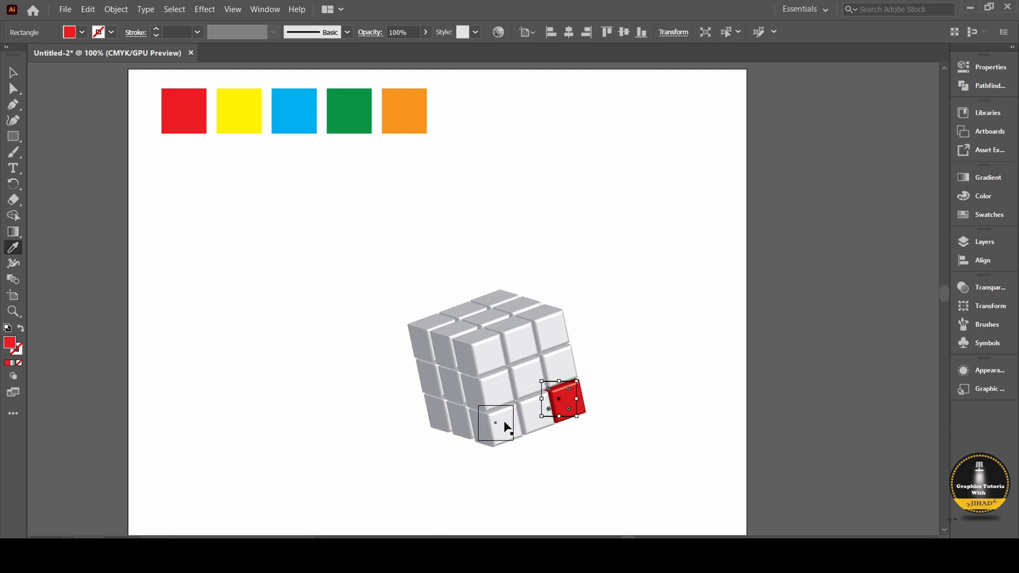
pyautogui.keyDown('ctrl'); pyautogui.click(498, 422); pyautogui.keyUp('ctrl')
pyautogui.click(315, 119)
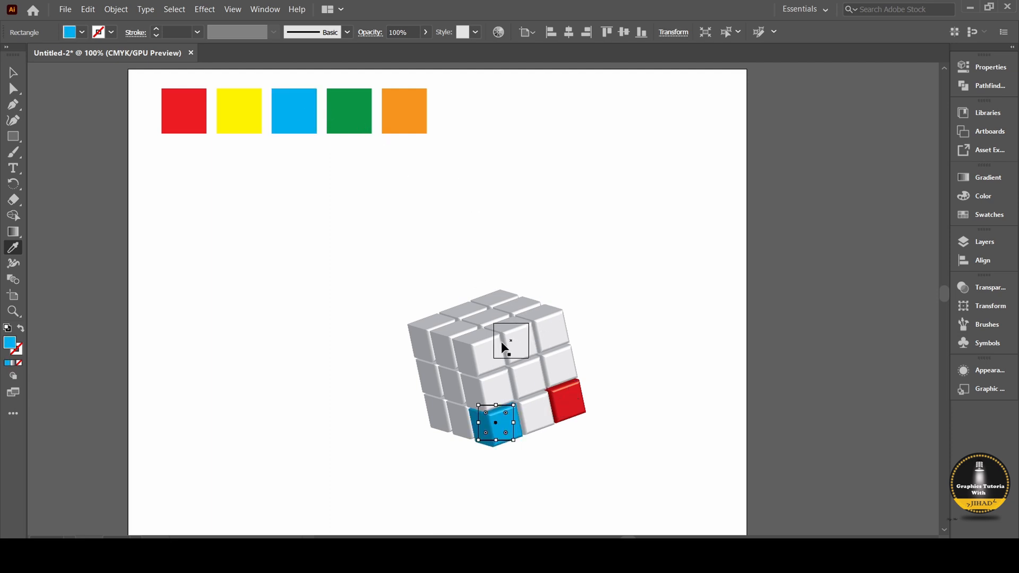
# Colour the front face's centre cube green, its upper-left cube orange and its upper-right cube yellow from the sample squares.
pyautogui.keyDown('ctrl'); pyautogui.click(524, 368); pyautogui.keyUp('ctrl')
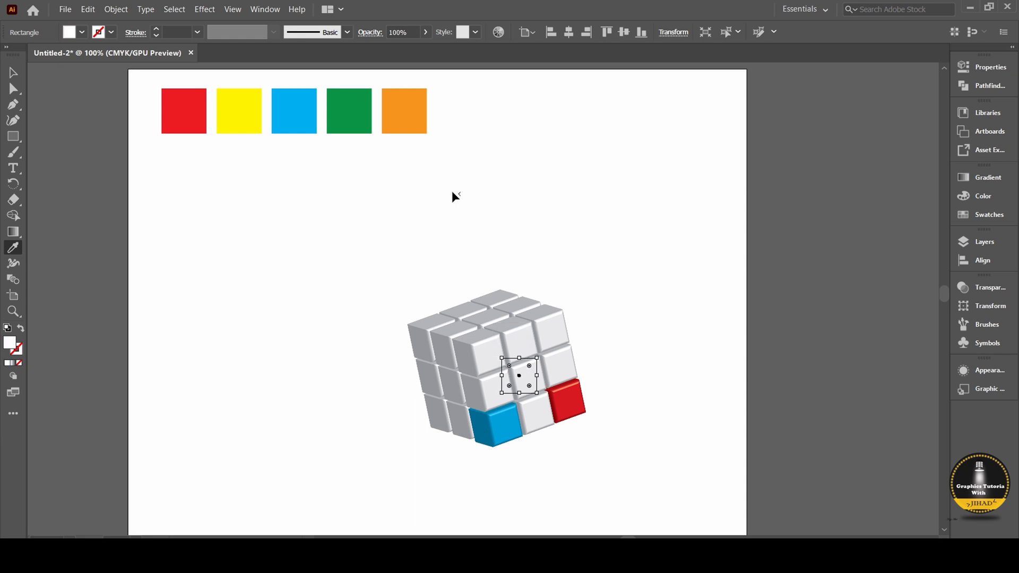
pyautogui.click(364, 120)
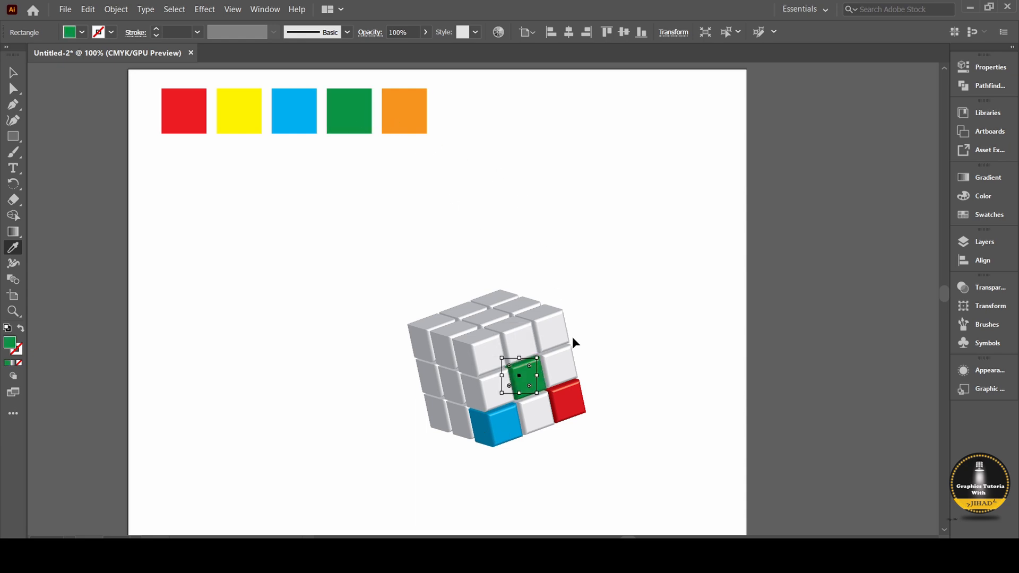
pyautogui.keyDown('ctrl'); pyautogui.click(490, 348); pyautogui.keyUp('ctrl')
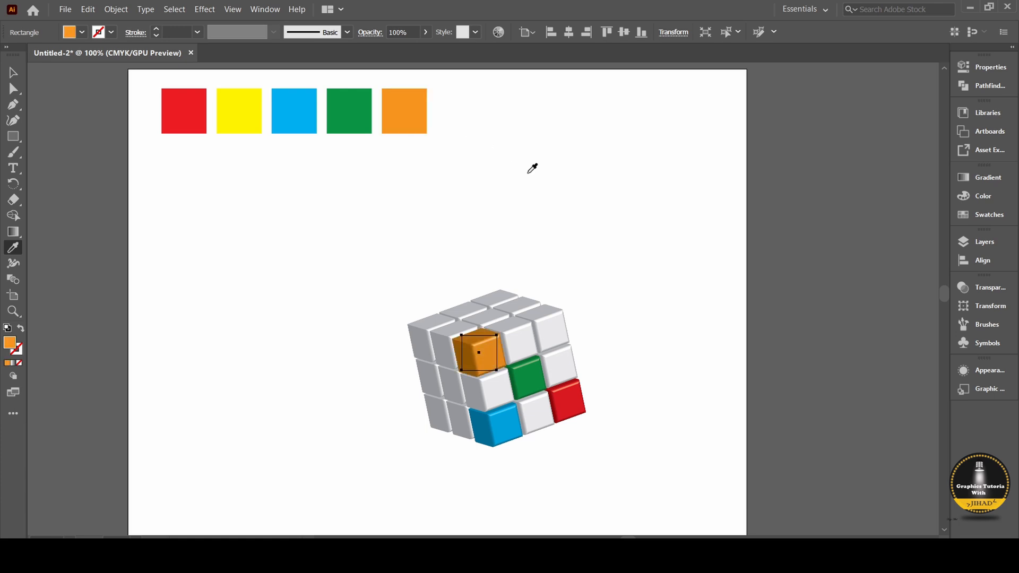
pyautogui.keyDown('ctrl'); pyautogui.click(561, 331); pyautogui.keyUp('ctrl')
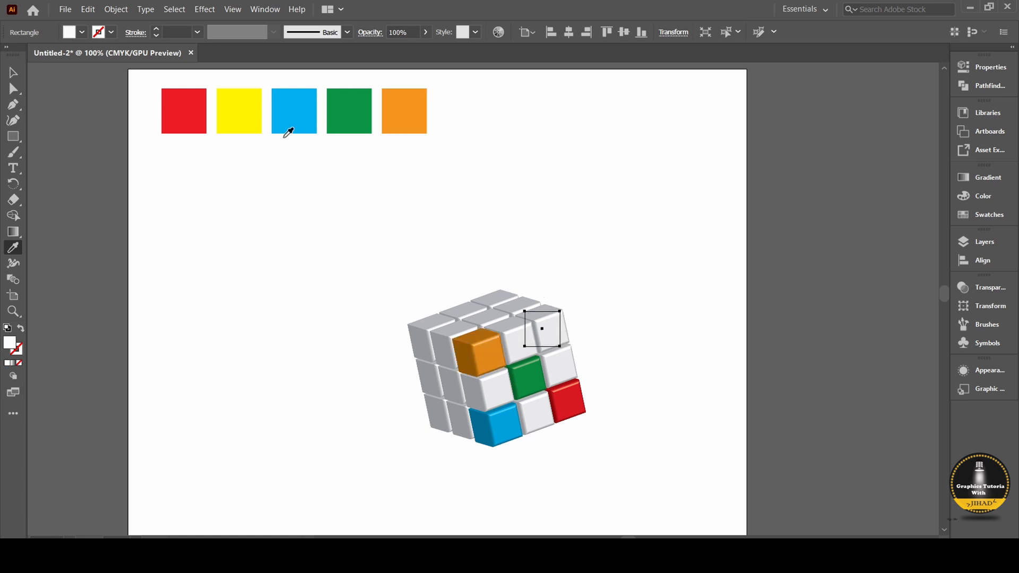
pyautogui.click(255, 114)
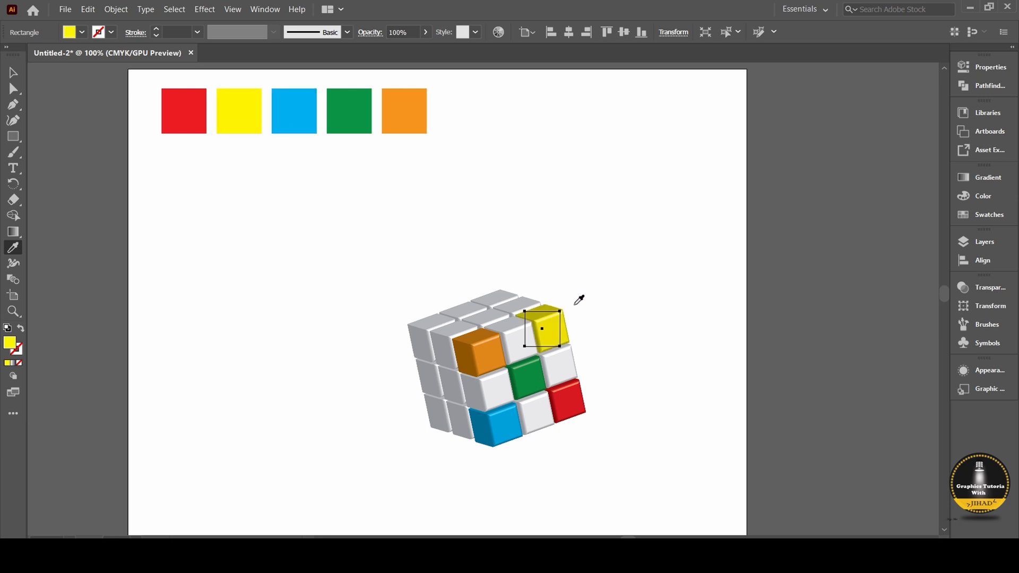
# Colour the front face's middle-left cube red and its top-middle cube blue from the sample squares.
pyautogui.keyDown('ctrl'); pyautogui.click(502, 392); pyautogui.keyUp('ctrl')
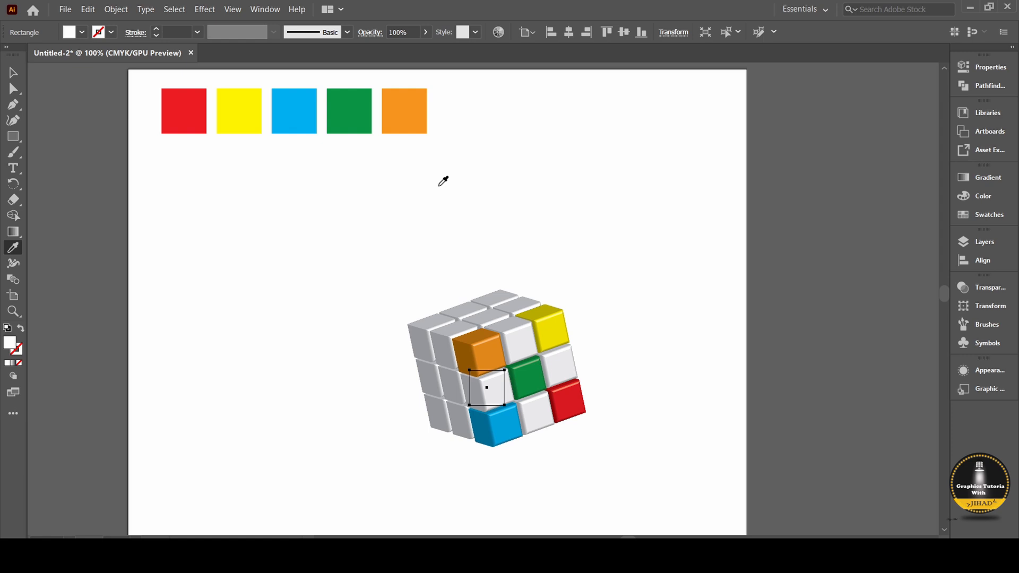
pyautogui.click(177, 101)
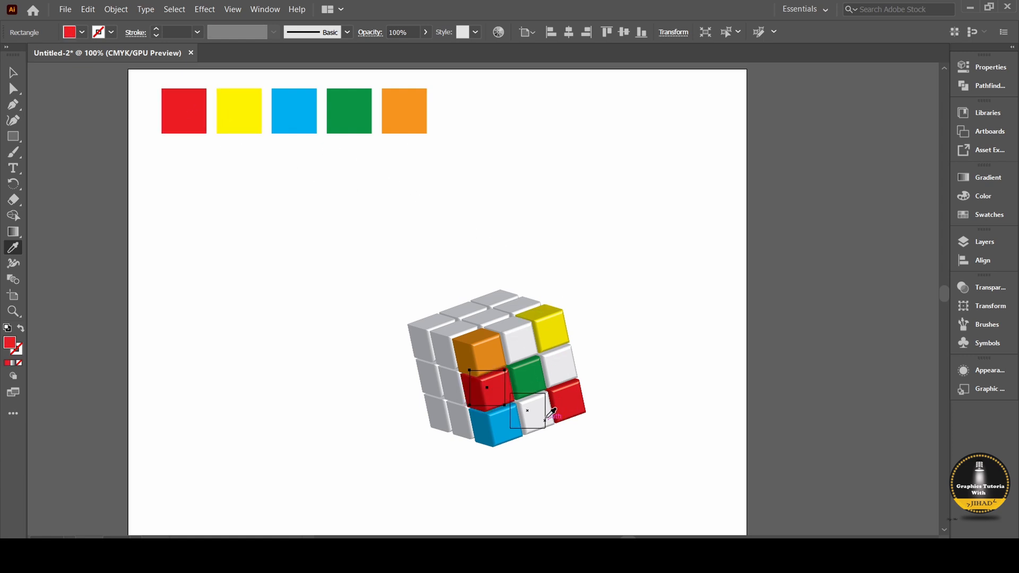
pyautogui.keyDown('ctrl'); pyautogui.keyDown('shift'); pyautogui.click(524, 368); pyautogui.keyUp('shift'); pyautogui.keyUp('ctrl')
pyautogui.keyDown('ctrl'); pyautogui.click(511, 340); pyautogui.keyUp('ctrl')
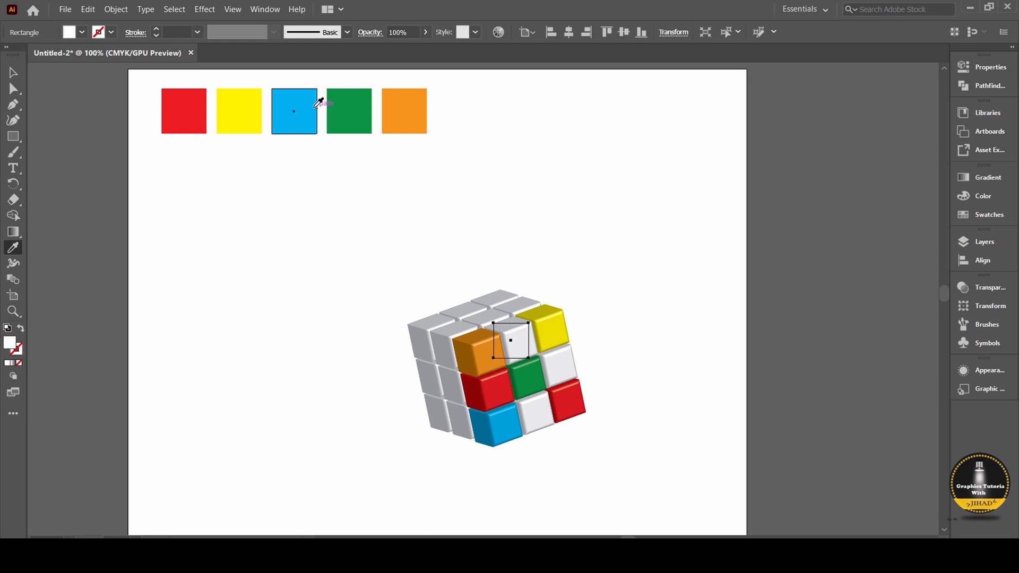
pyautogui.click(314, 108)
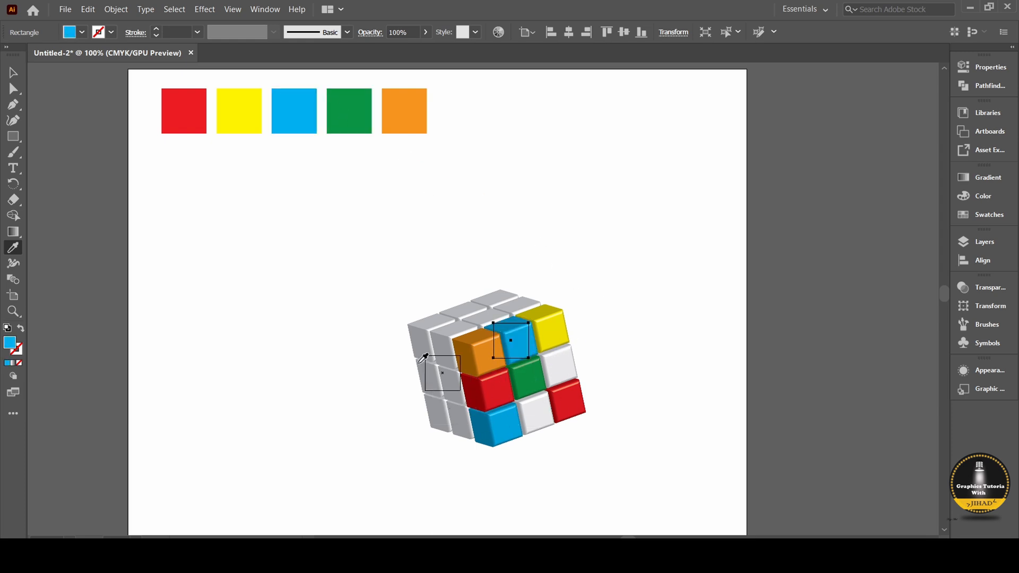
# On the block's left side, colour the rear top cube orange, the rear middle cube blue and the bottom middle cube yellow.
pyautogui.keyDown('ctrl'); pyautogui.click(426, 344); pyautogui.keyUp('ctrl')
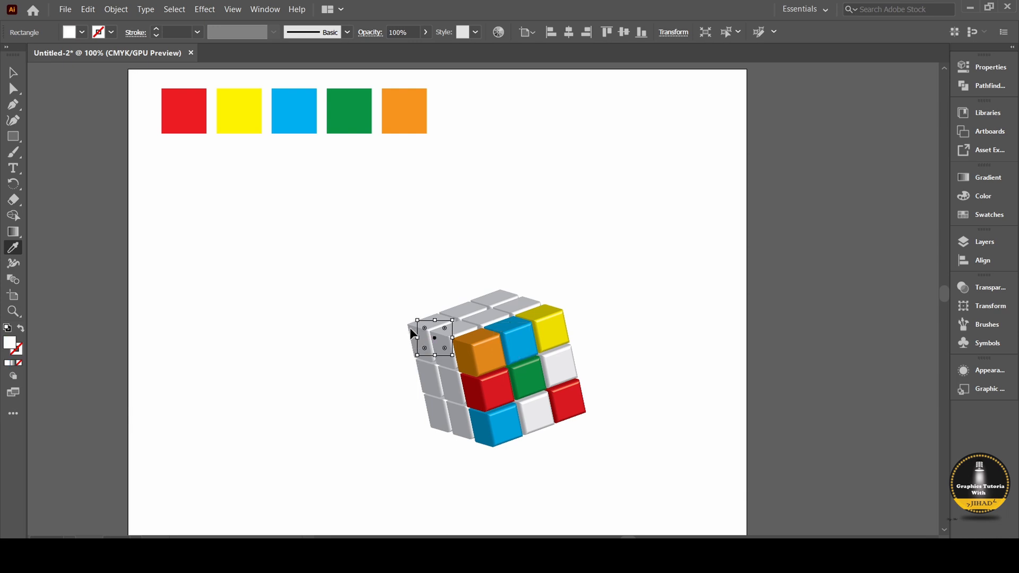
pyautogui.click(409, 130)
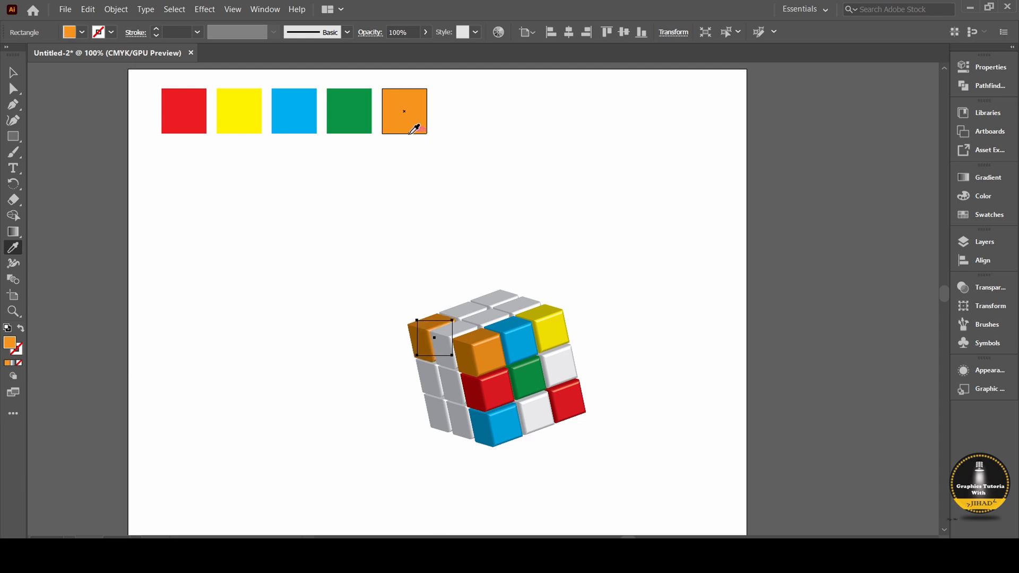
pyautogui.keyDown('ctrl'); pyautogui.click(438, 377); pyautogui.keyUp('ctrl')
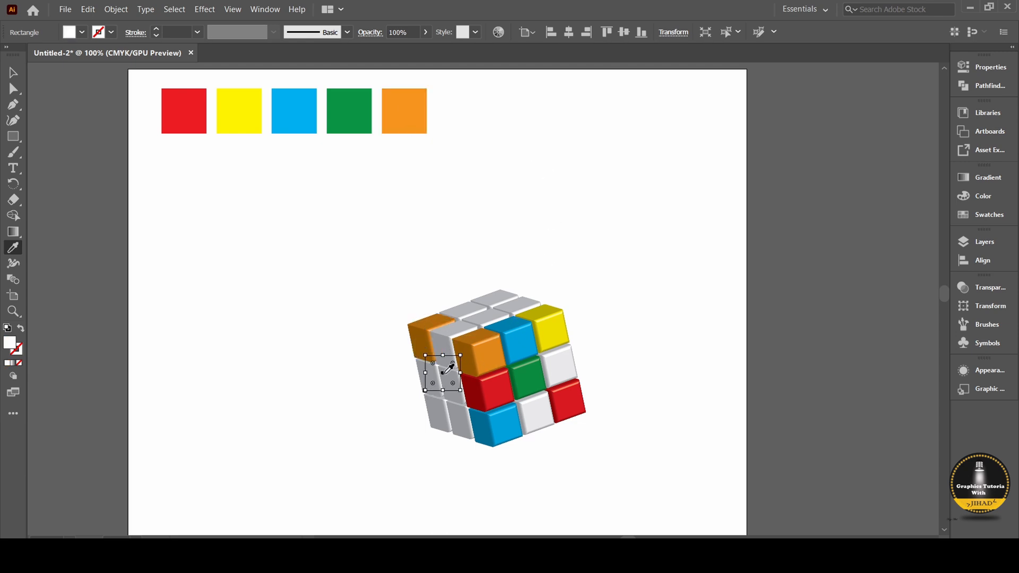
pyautogui.click(313, 126)
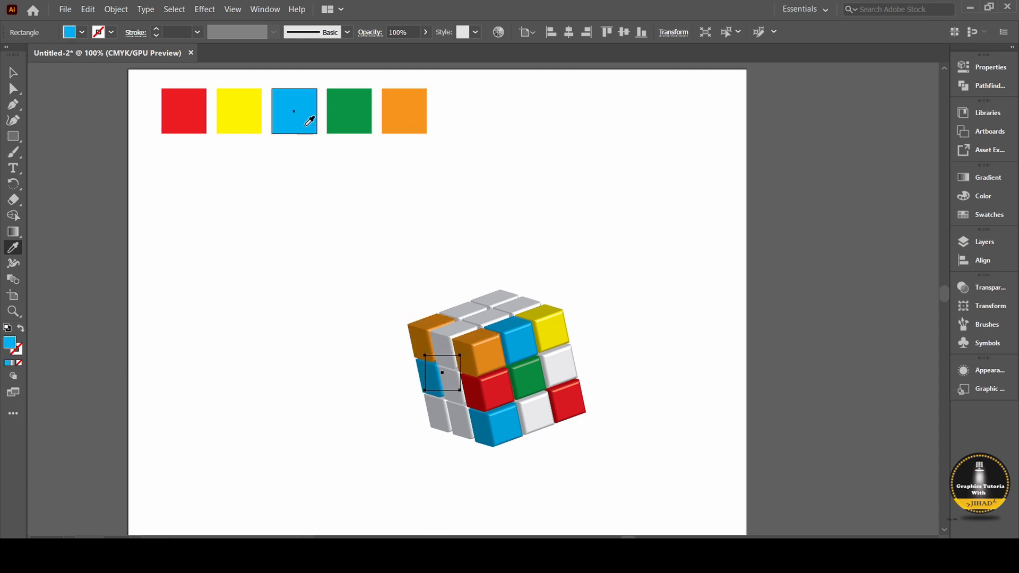
pyautogui.keyDown('ctrl'); pyautogui.click(458, 429); pyautogui.keyUp('ctrl')
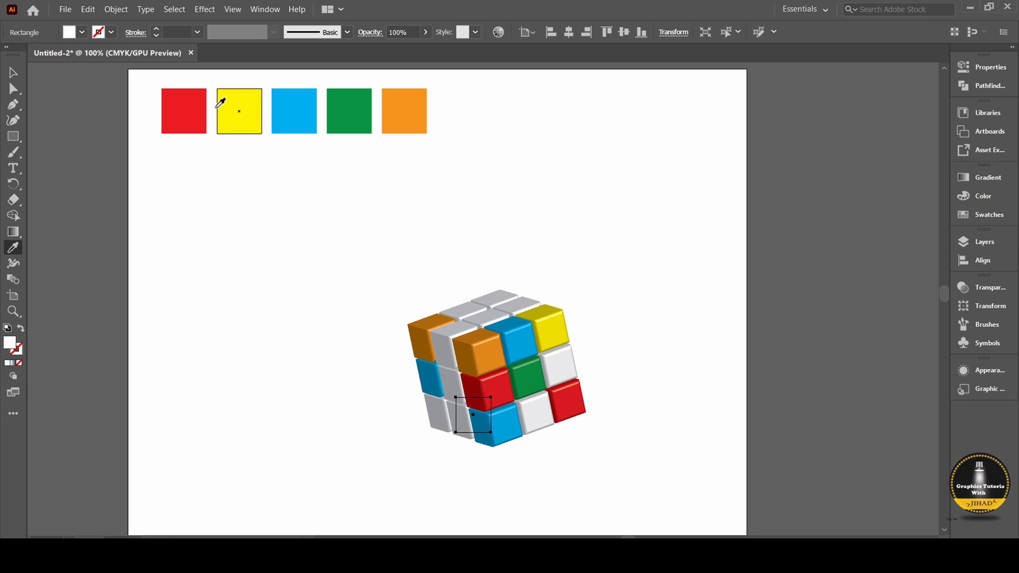
pyautogui.click(245, 105)
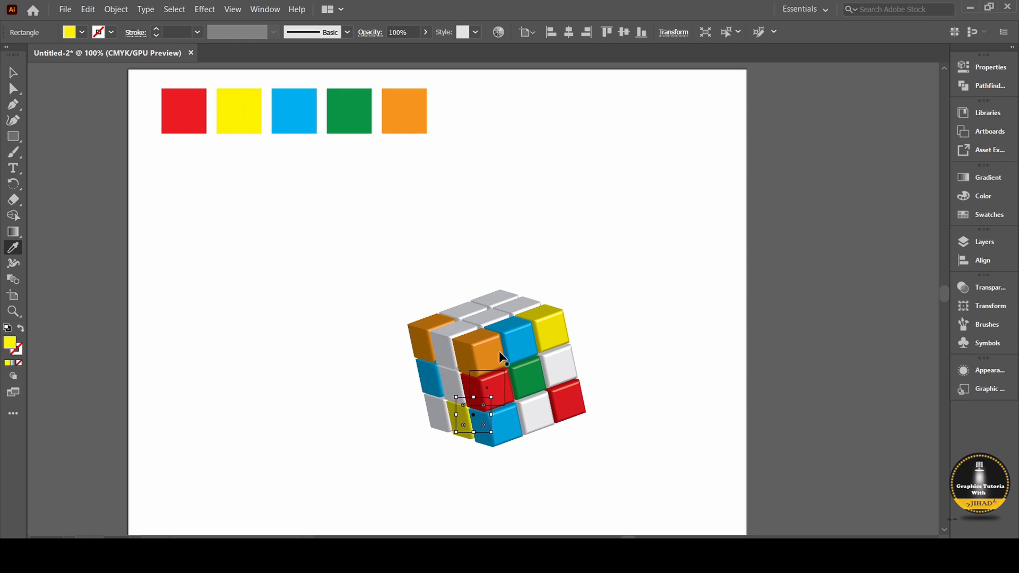
# Colour the rearmost corner cube on top green and the top middle cube of the left side yellow.
pyautogui.keyDown('ctrl'); pyautogui.click(497, 292); pyautogui.keyUp('ctrl')
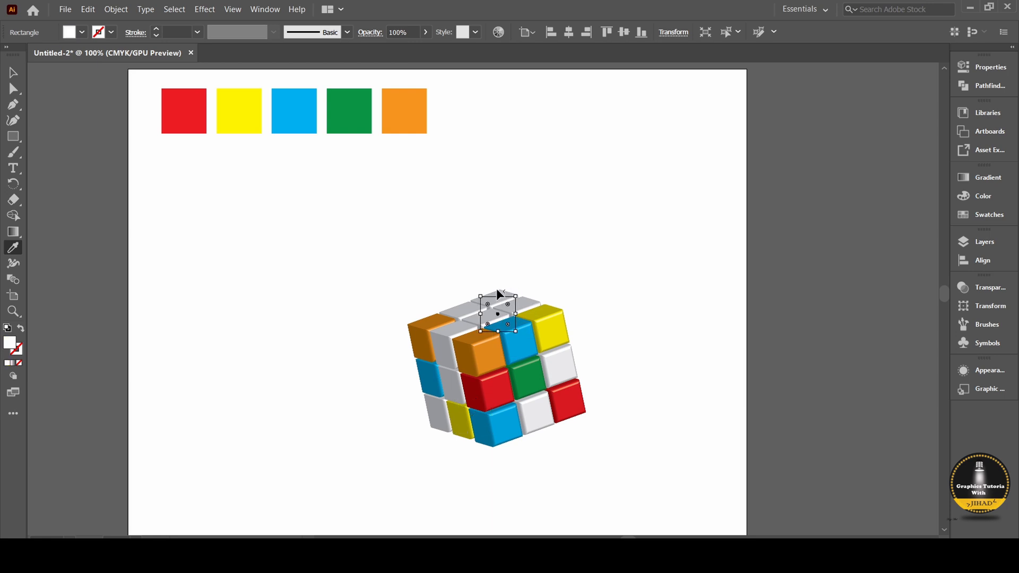
pyautogui.click(355, 107)
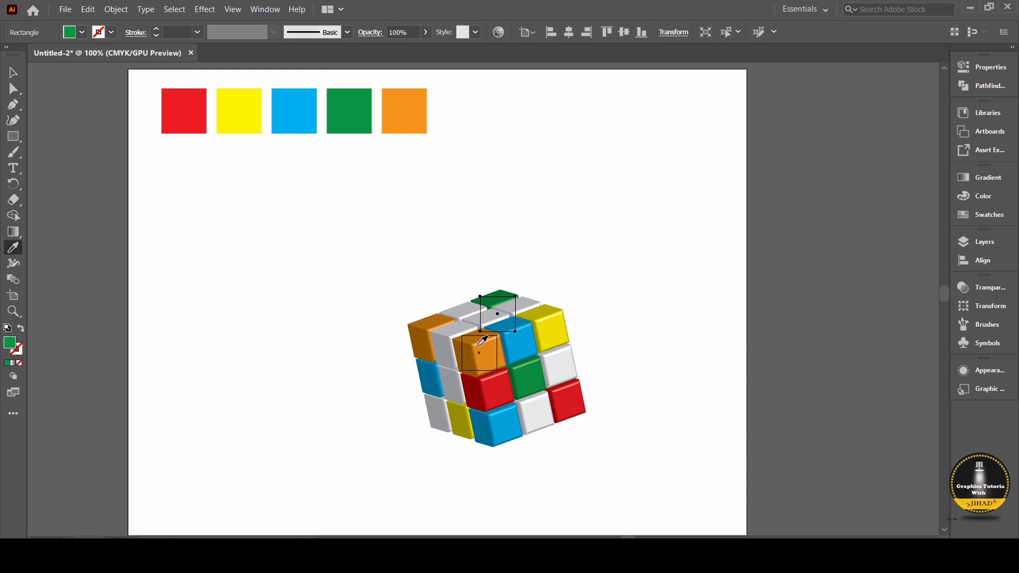
pyautogui.keyDown('ctrl'); pyautogui.click(450, 345); pyautogui.keyUp('ctrl')
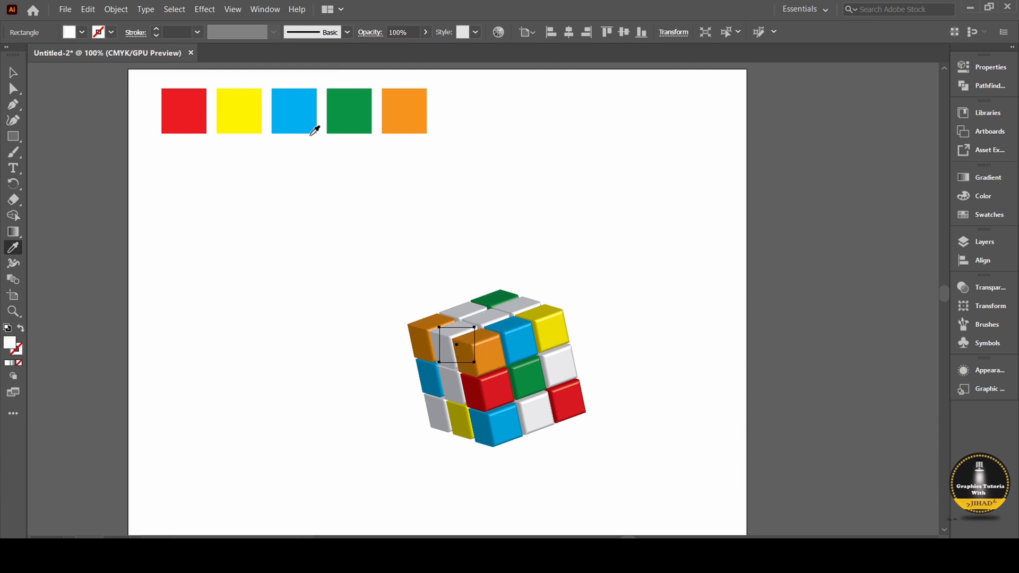
pyautogui.click(256, 112)
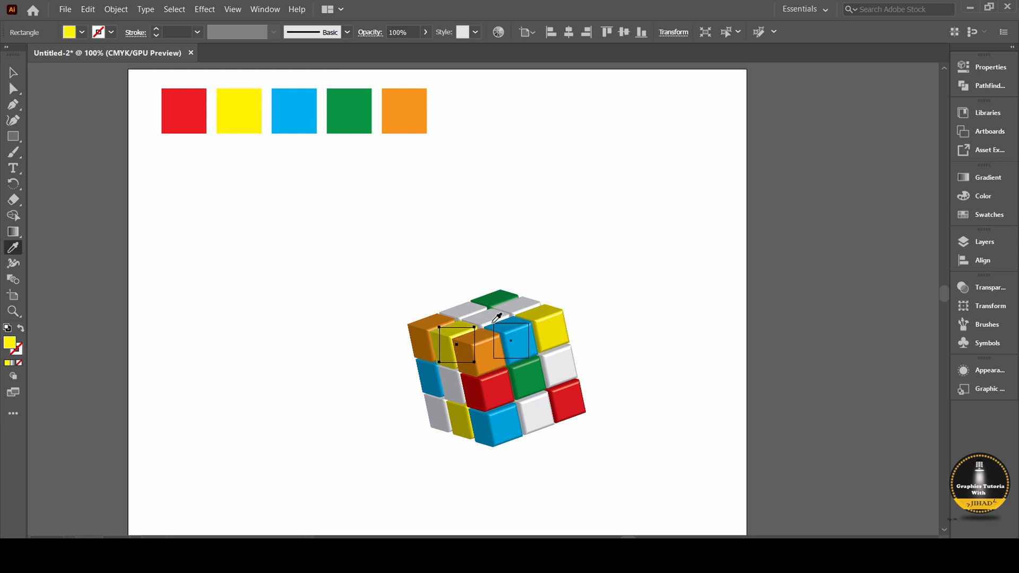
# On the block's top face, colour the middle cube of the right edge red and the middle cube of the rear edge blue.
pyautogui.keyDown('ctrl'); pyautogui.click(516, 309); pyautogui.keyUp('ctrl')
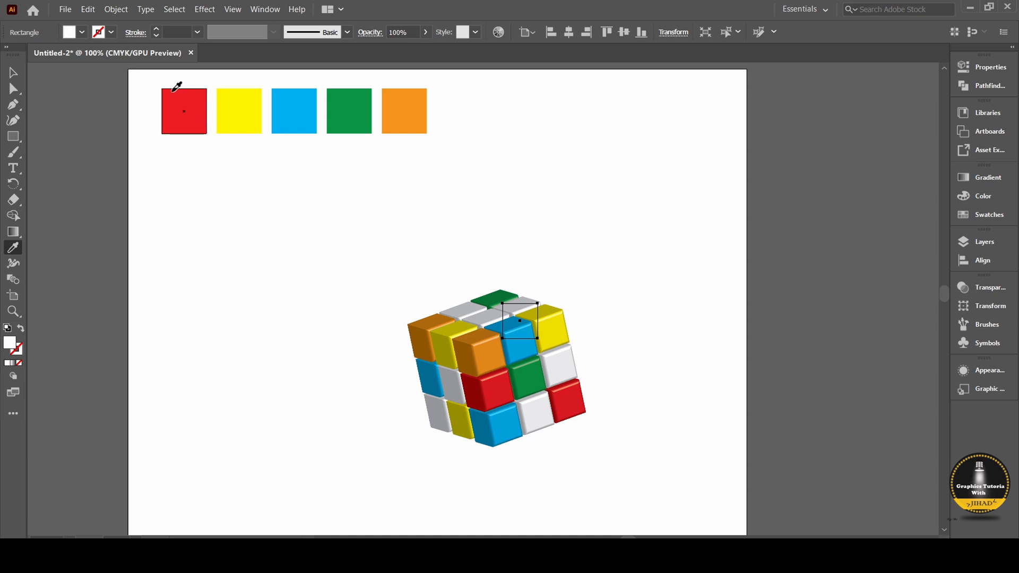
pyautogui.click(177, 93)
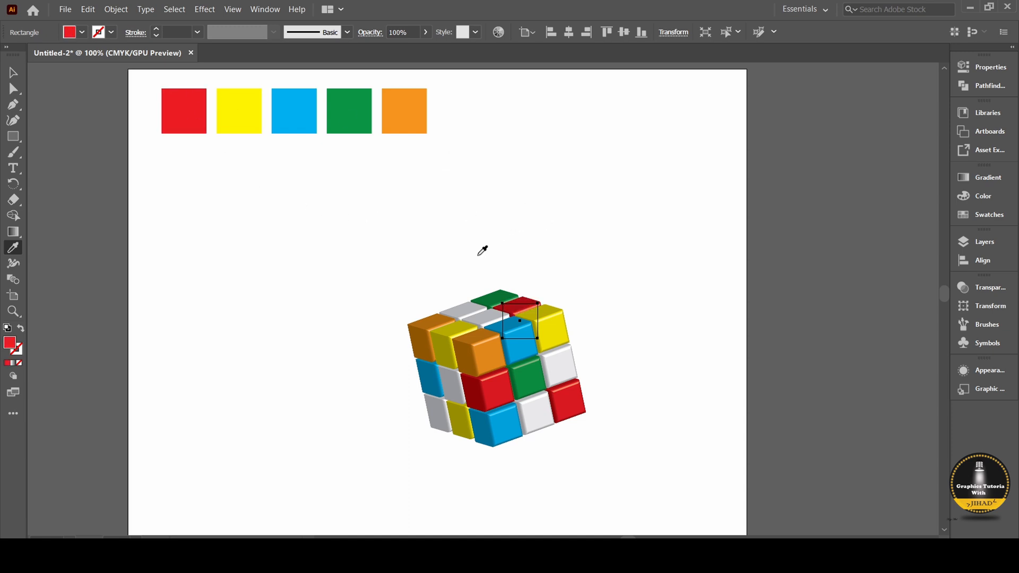
pyautogui.keyDown('ctrl'); pyautogui.click(461, 304); pyautogui.keyUp('ctrl')
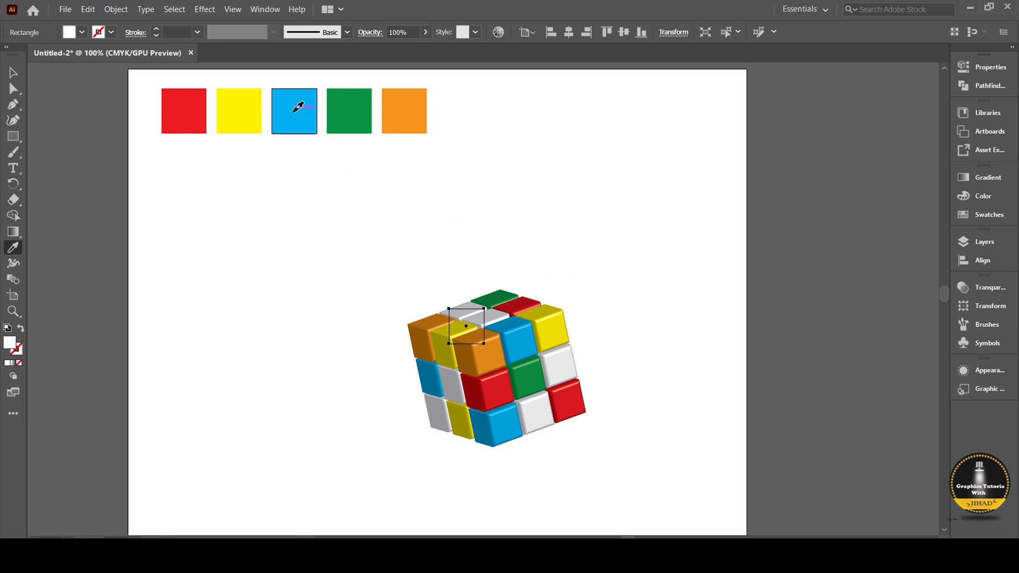
pyautogui.click(293, 107)
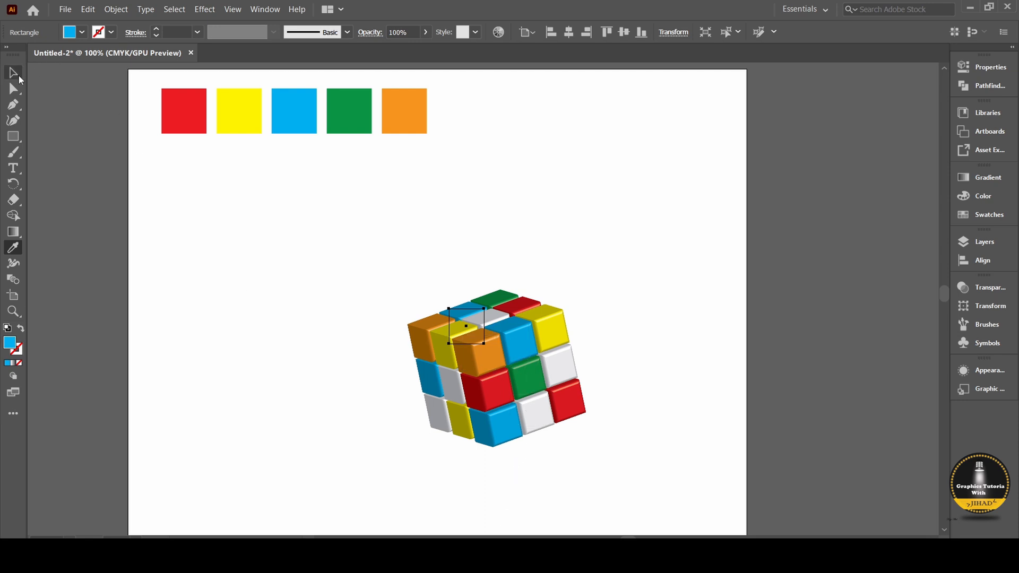
# Select all the coloured cubes, move them left to the horizontal middle of the artboard, and deselect them.
pyautogui.click(13, 72)
pyautogui.moveTo(410, 307); pyautogui.dragTo(646, 492)
pyautogui.scroll(-4, 610, 422)
pyautogui.moveTo(508, 262); pyautogui.dragTo(455, 327)
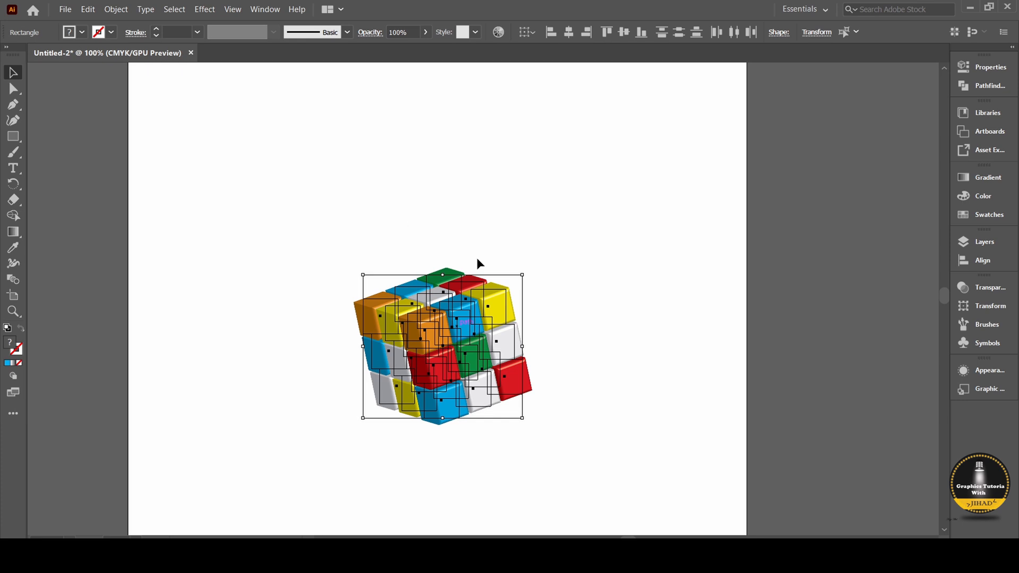
pyautogui.scroll(2, 501, 287)
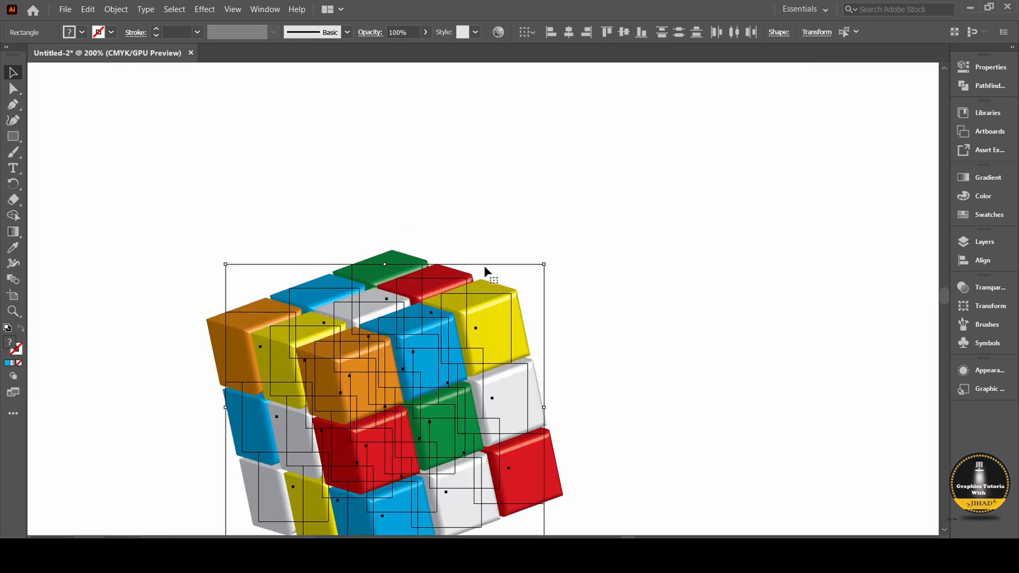
pyautogui.scroll(-2, 484, 265)
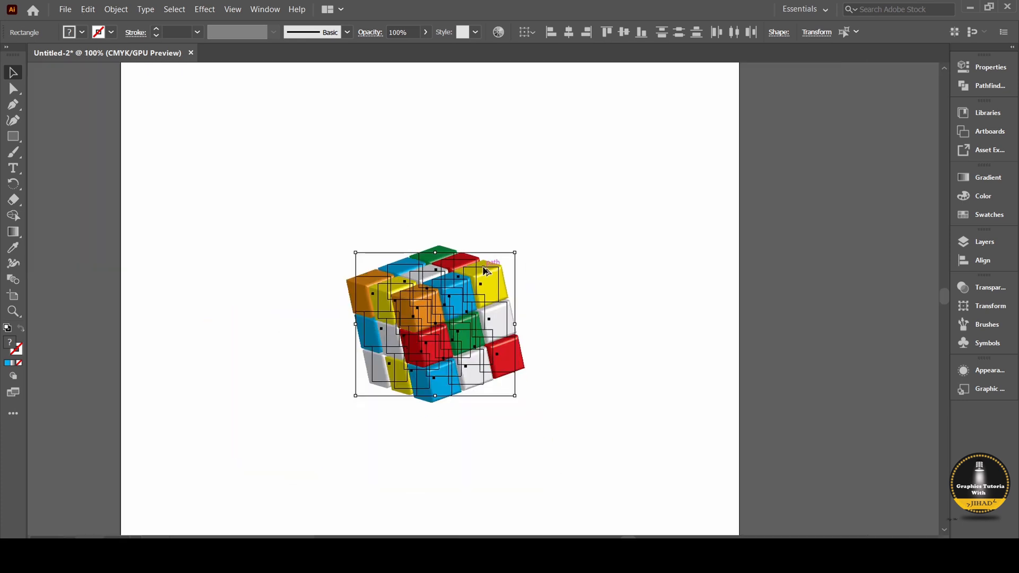
pyautogui.scroll(1, 497, 265)
pyautogui.click(549, 259)
pyautogui.scroll(-1, 550, 260)
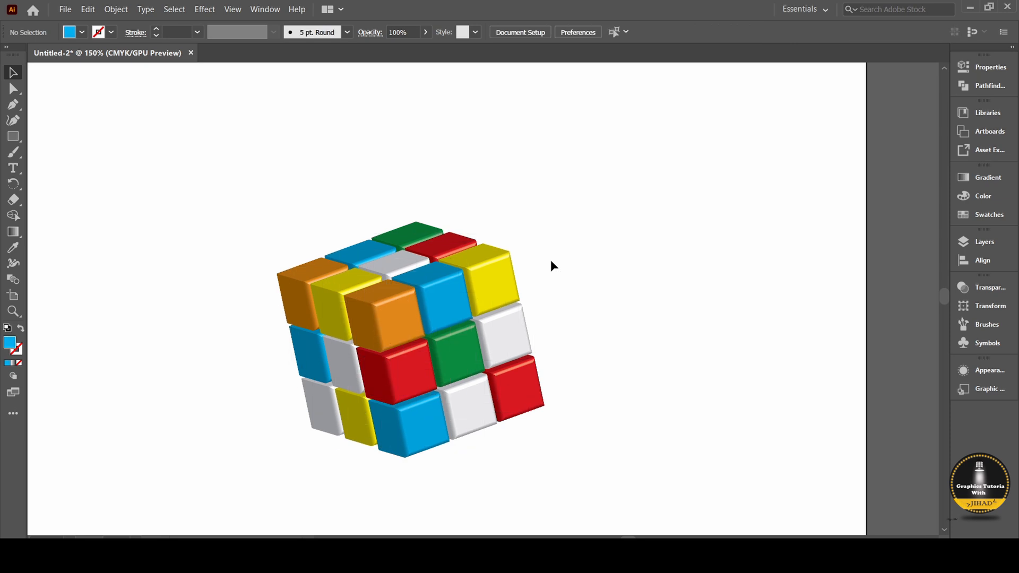
# Draw a large rectangle that covers the whole coloured cube with a margin around it and fill it with black.
pyautogui.moveTo(227, 183); pyautogui.dragTo(588, 460)
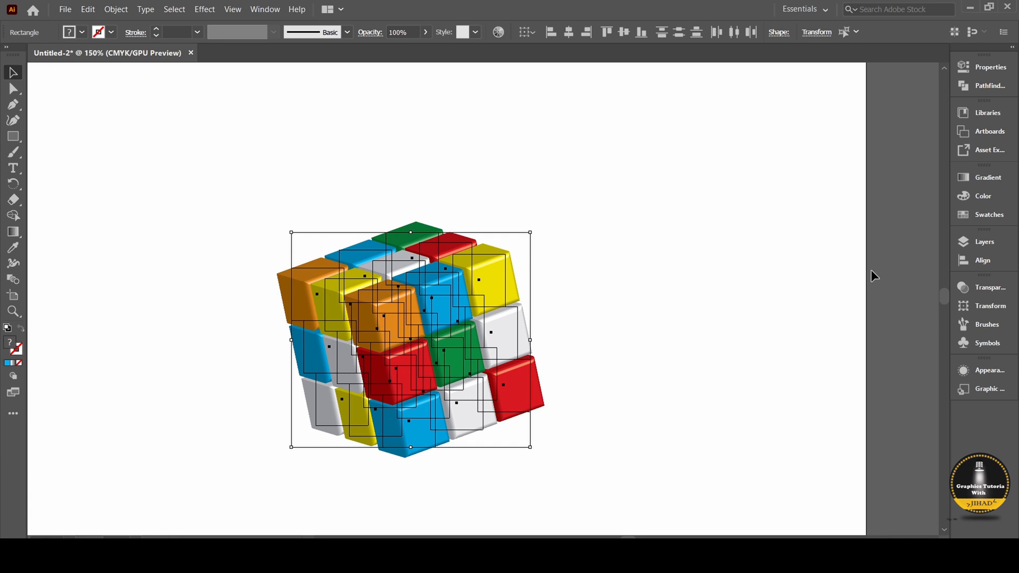
pyautogui.click(13, 136)
pyautogui.moveTo(127, 140); pyautogui.dragTo(656, 511)
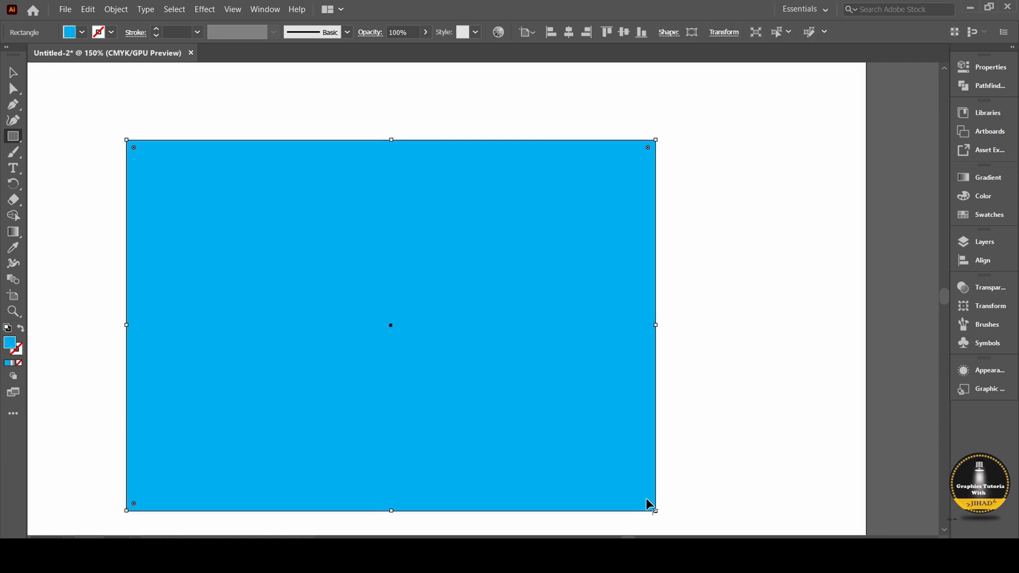
pyautogui.click(81, 32)
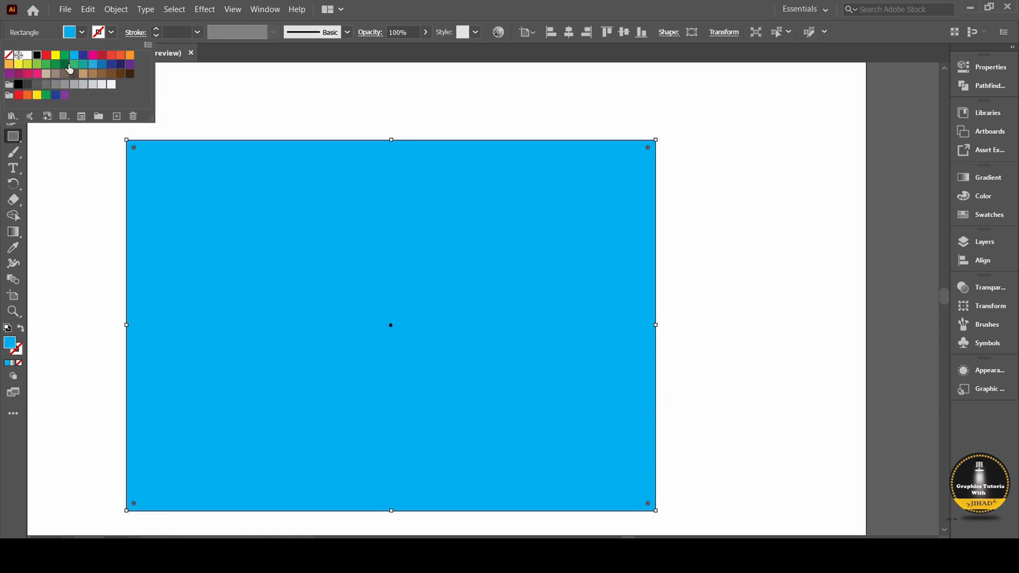
pyautogui.click(36, 55)
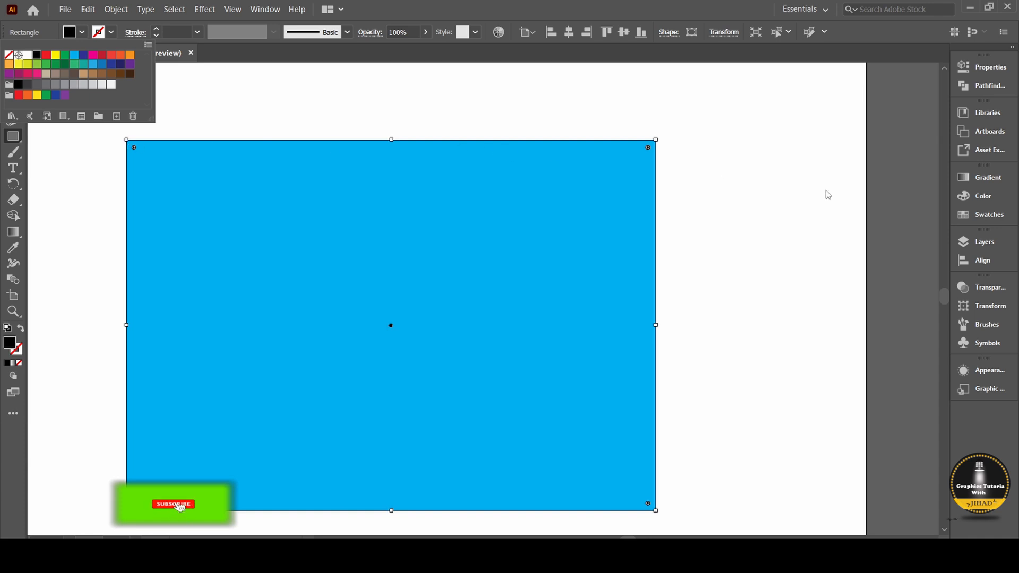
# Send the black rectangle to the back, behind all the coloured cubes.
pyautogui.rightClick(511, 233)
pyautogui.moveTo(566, 441)
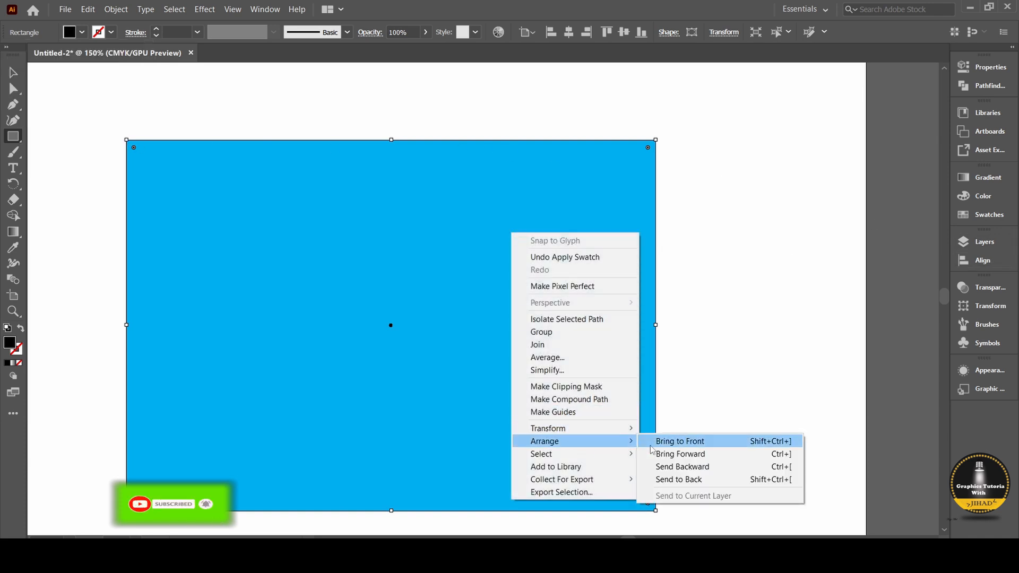
pyautogui.click(675, 478)
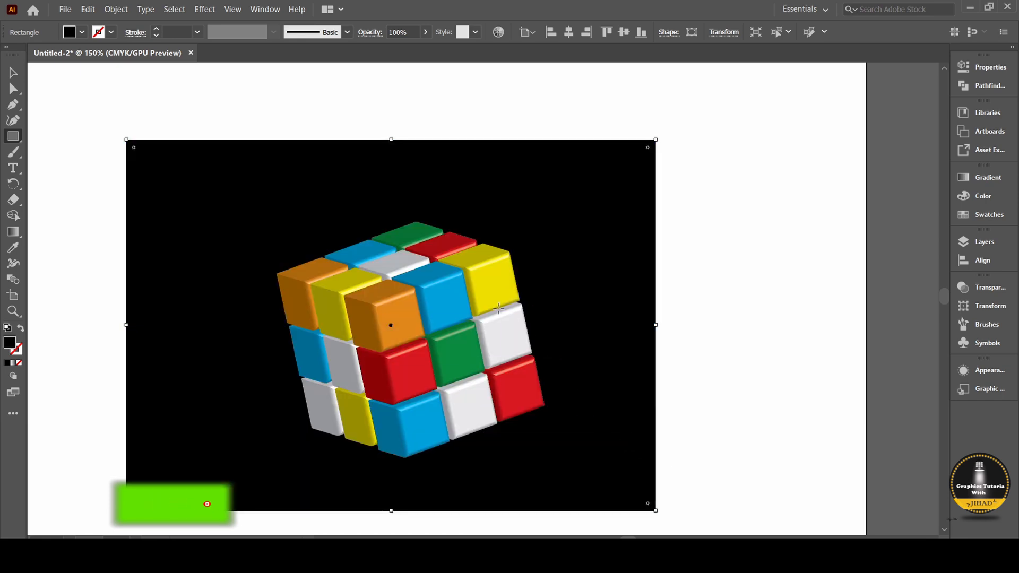
# Enlarge the black rectangle from its lower right and upper left corners to make a wide background around the cube, and check the result.
pyautogui.click(12, 70)
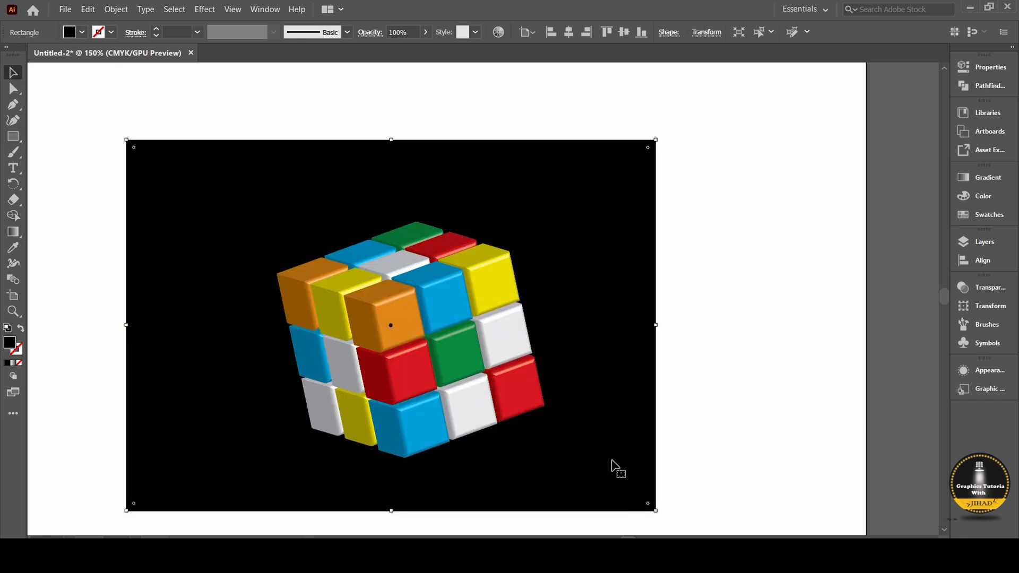
pyautogui.moveTo(657, 513); pyautogui.dragTo(866, 534)
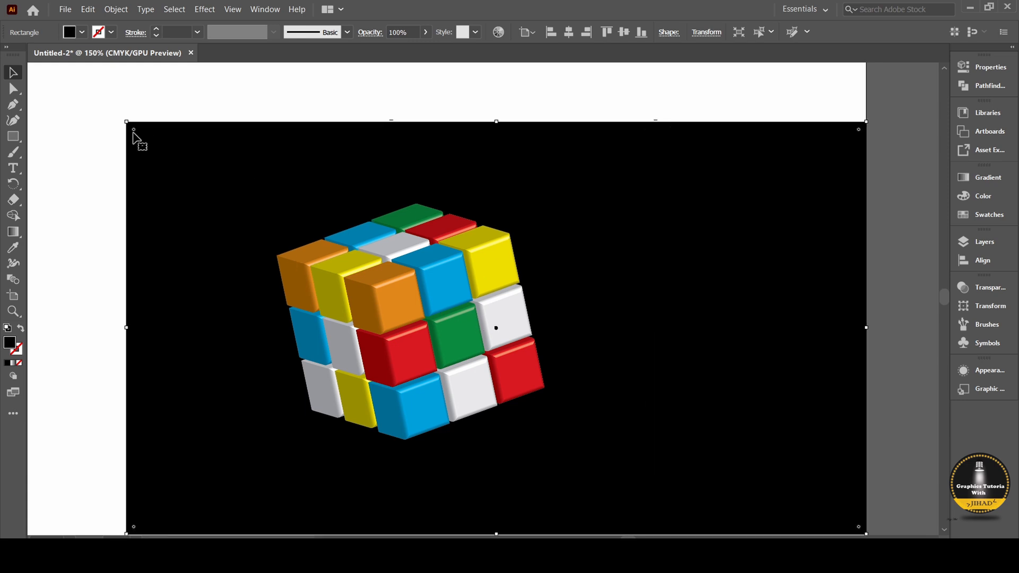
pyautogui.moveTo(126, 122); pyautogui.dragTo(21, 66)
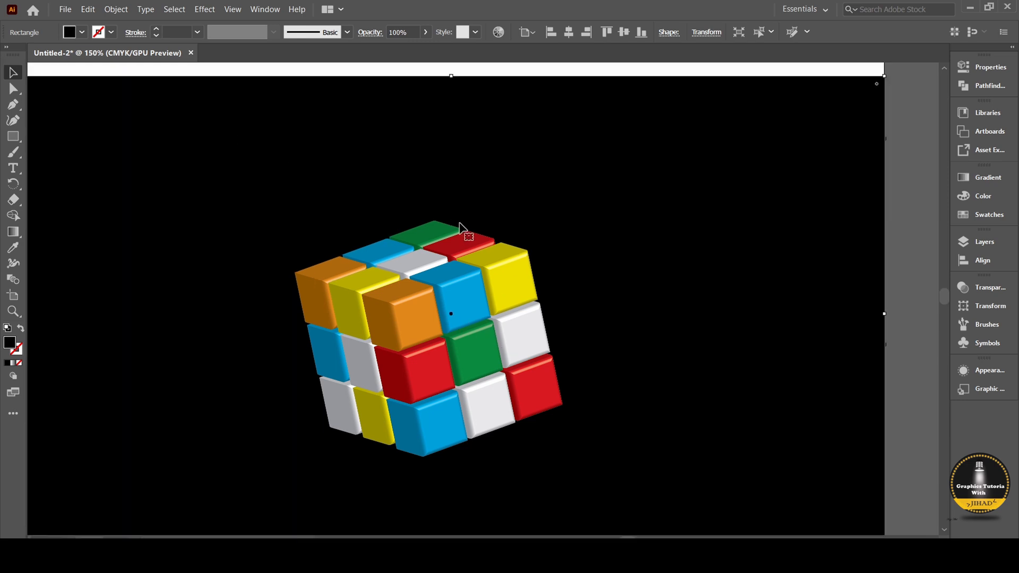
pyautogui.scroll(-2, 482, 232)
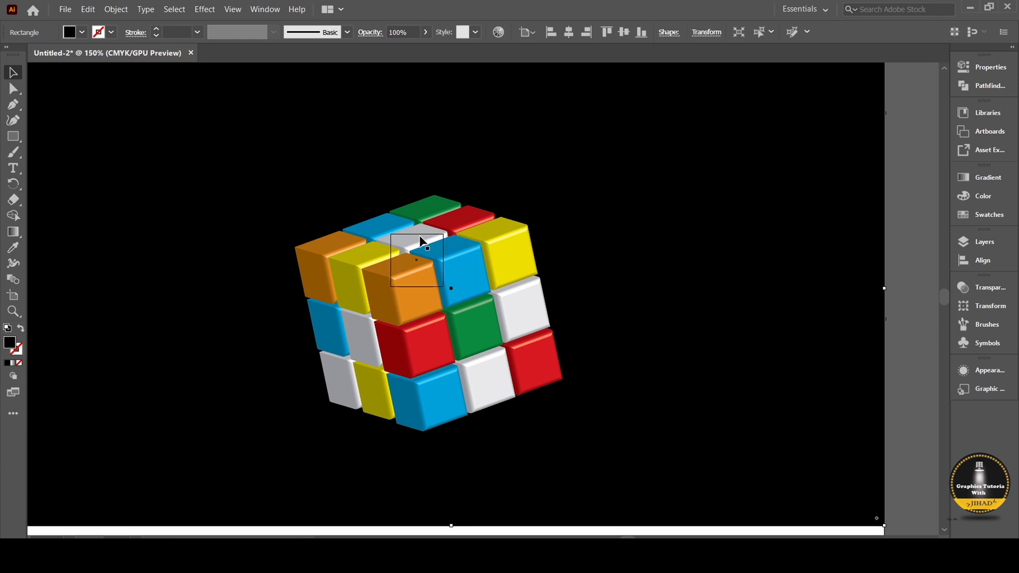
pyautogui.scroll(1, 419, 239)
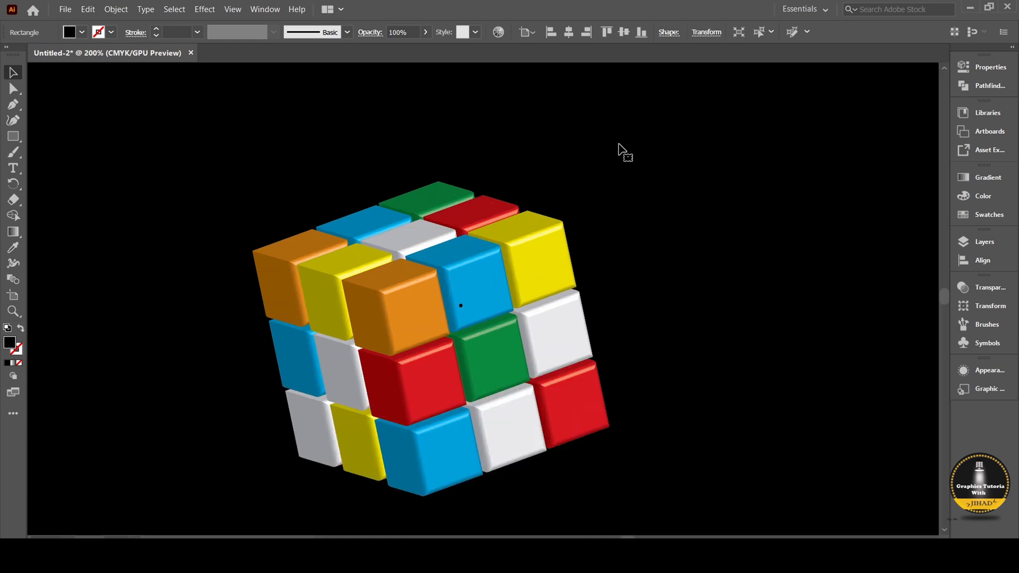
pyautogui.scroll(-1, 596, 165)
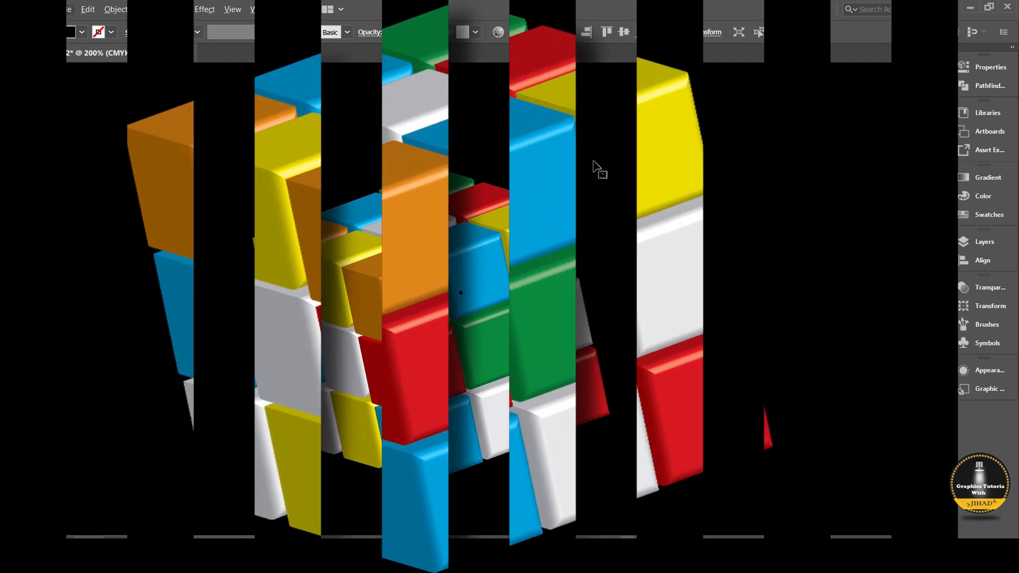